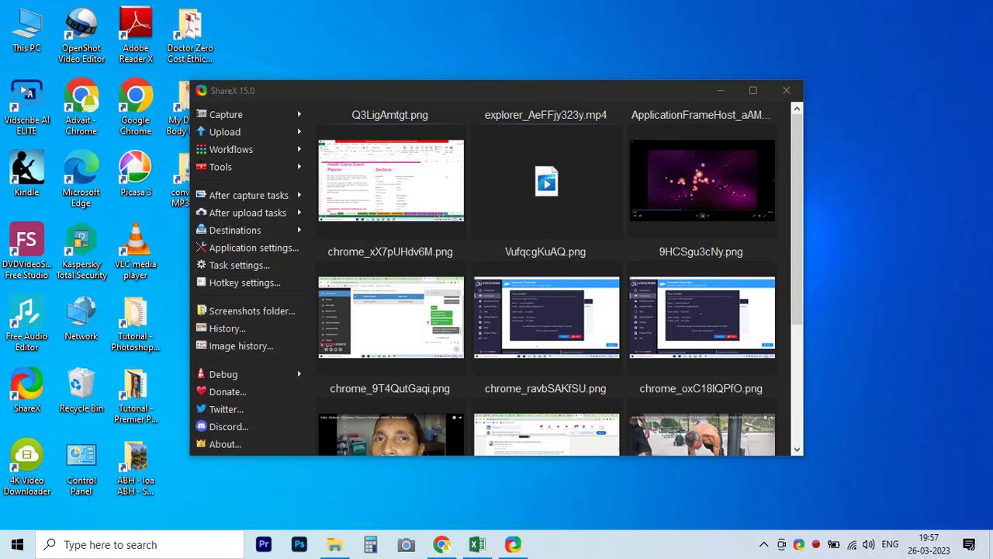
# Bring the Health Camp Event Planner workbook in Excel in front of ShareX
pyautogui.click(476, 546)
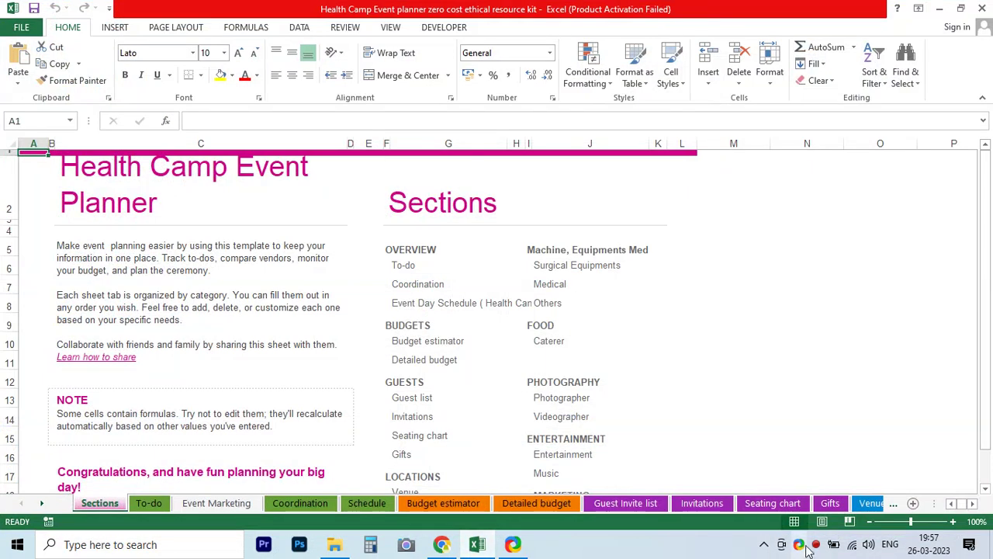
# Bold the C2 title, select the sections list F5:K19, then open the To-do sheet
pyautogui.click(64, 165)
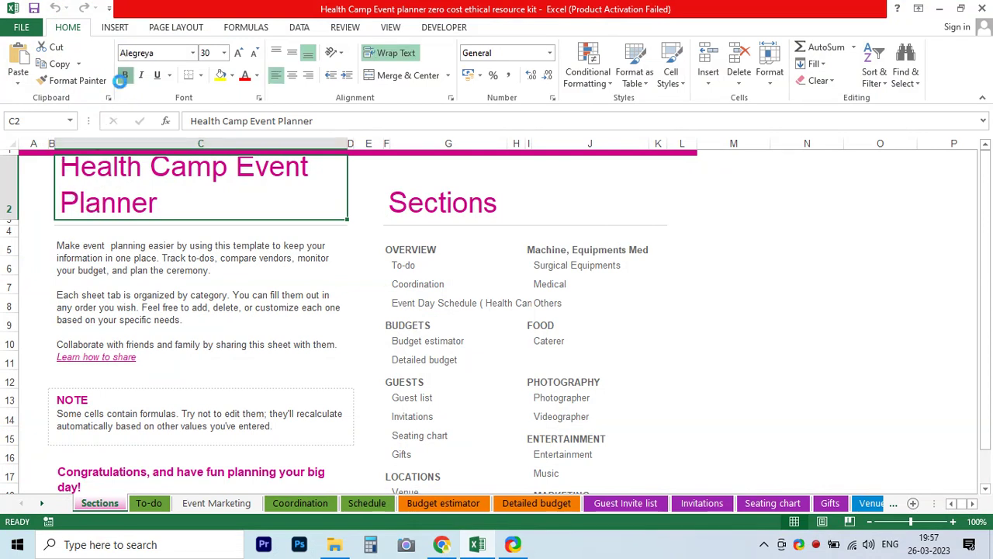
pyautogui.click(124, 75)
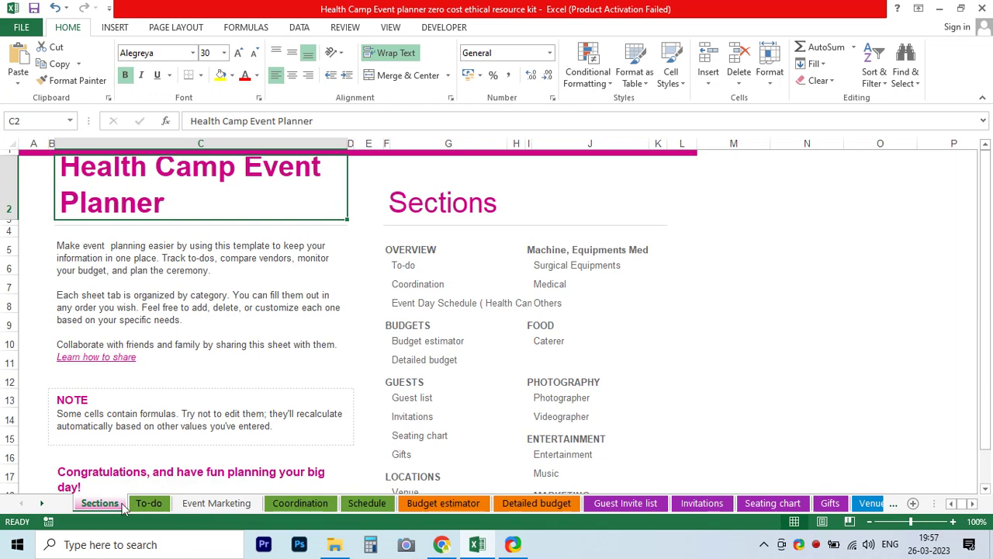
pyautogui.click(403, 243)
pyautogui.moveTo(404, 242); pyautogui.dragTo(595, 485)
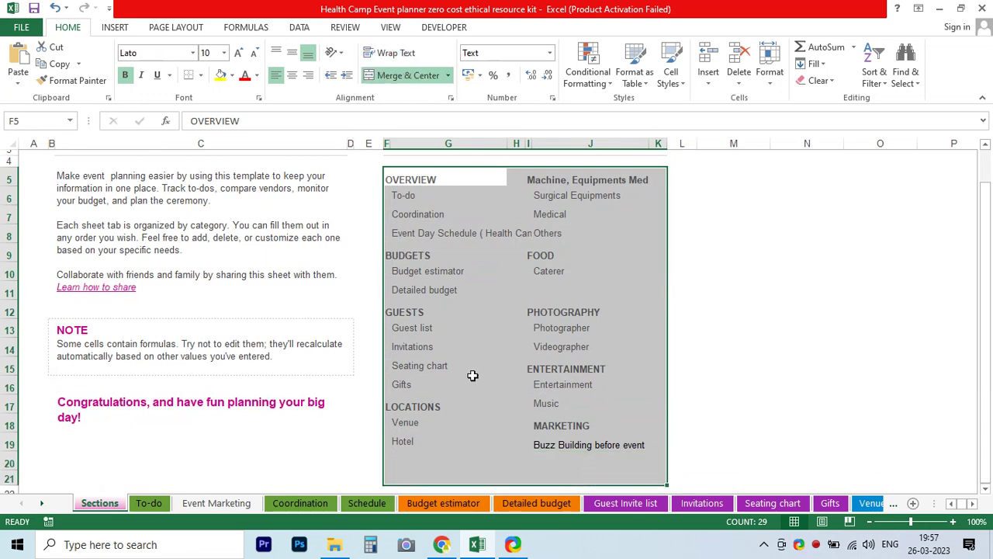
pyautogui.click(411, 346)
pyautogui.click(140, 505)
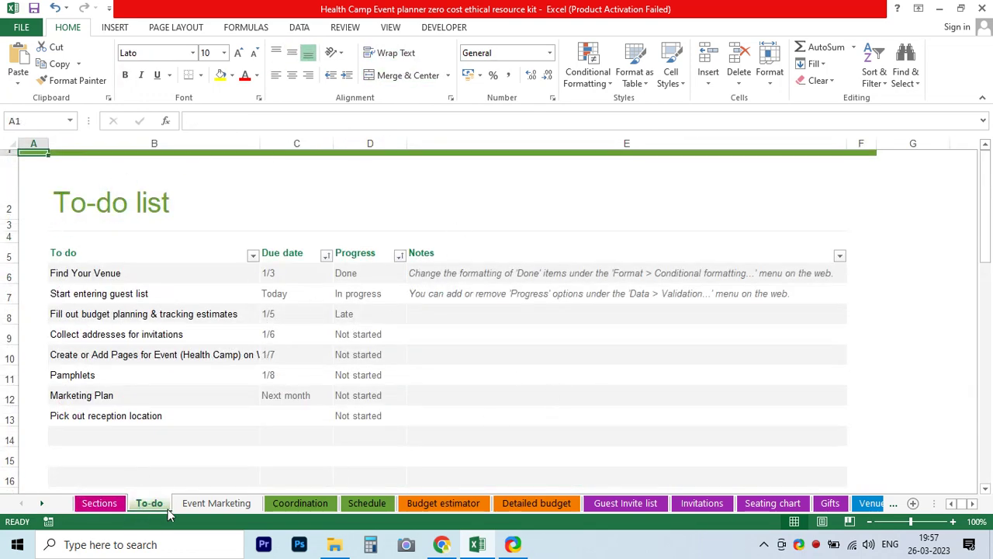
# Review the Event Marketing sheet's Sponsored Content, Landing Page and Social Media Website / App 1 entries
pyautogui.click(195, 504)
pyautogui.click(139, 170)
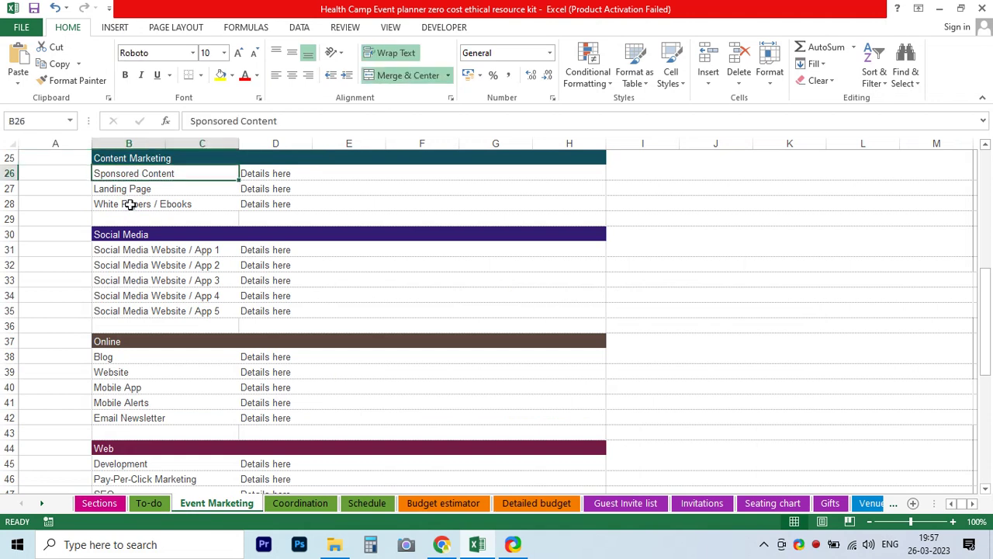
pyautogui.click(125, 195)
pyautogui.click(118, 251)
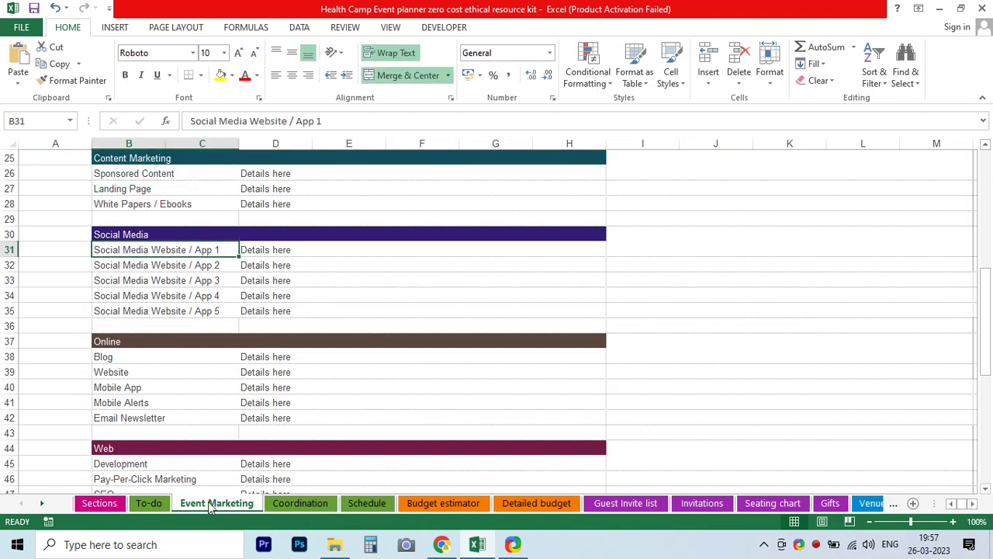
pyautogui.moveTo(211, 506); pyautogui.dragTo(308, 506)
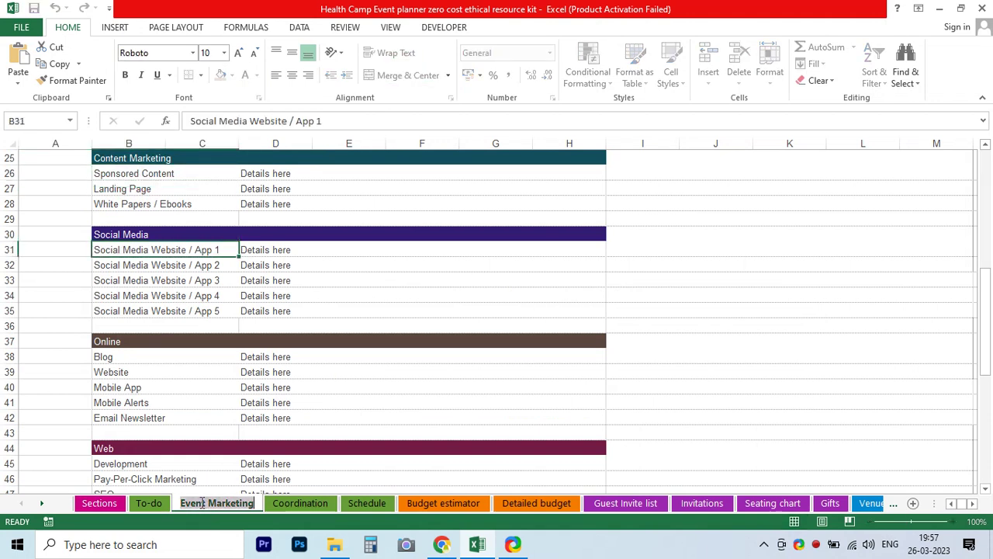
# Inspect the Coordination roles table's sample name, Reception Co-ordinator role and phone entry
pyautogui.click(308, 505)
pyautogui.click(70, 278)
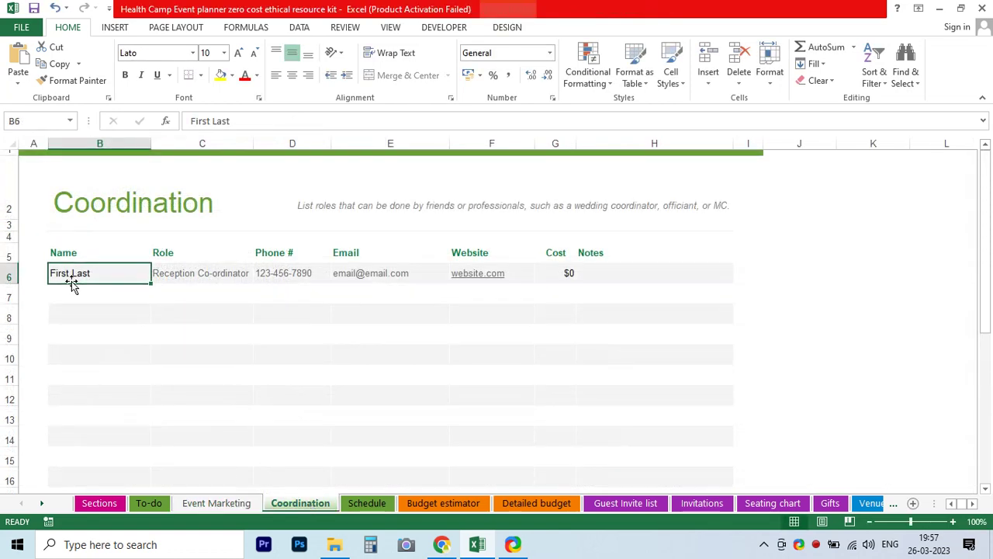
pyautogui.click(194, 275)
pyautogui.click(318, 273)
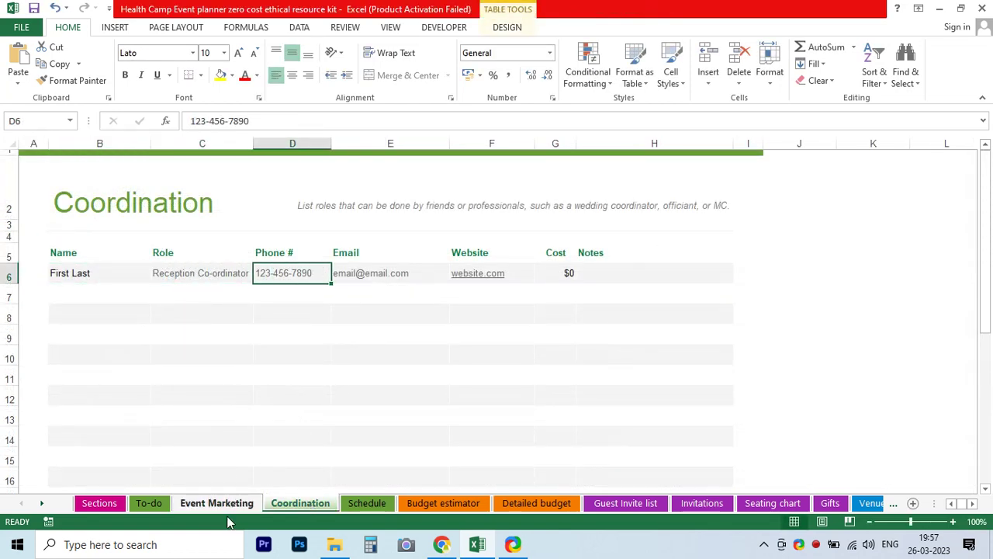
# View the full event day schedule title on the Schedule sheet, then go to Budget estimator
pyautogui.click(365, 503)
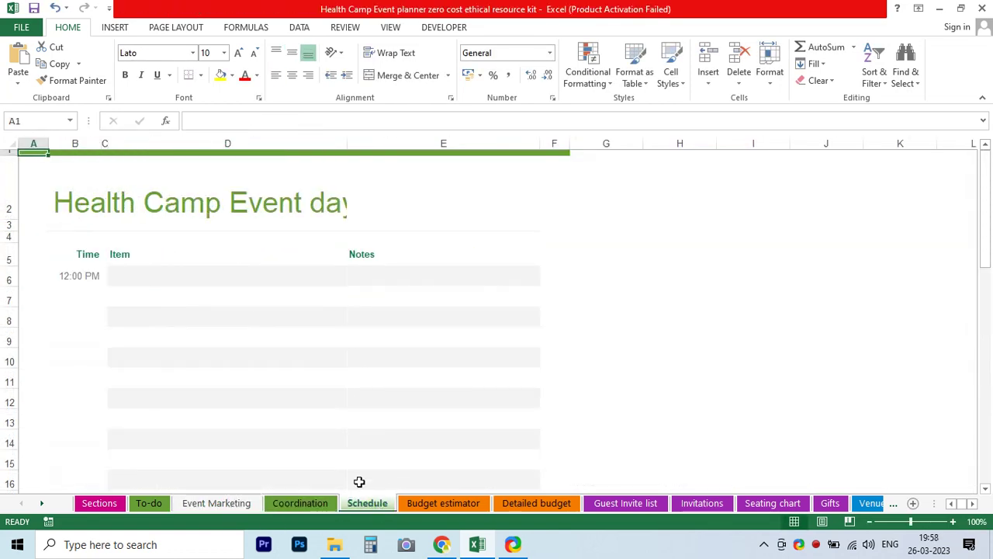
pyautogui.click(70, 201)
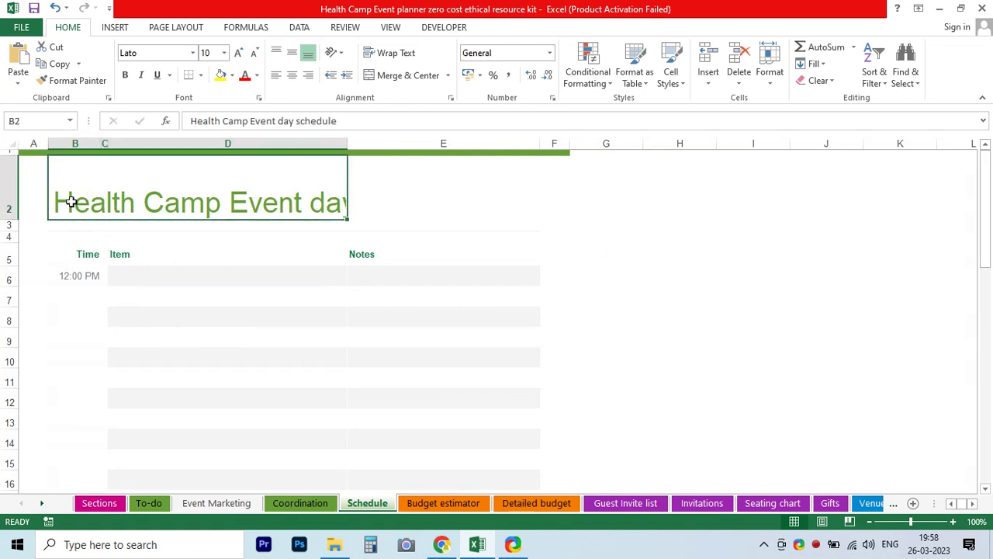
pyautogui.doubleClick(166, 209)
pyautogui.click(171, 320)
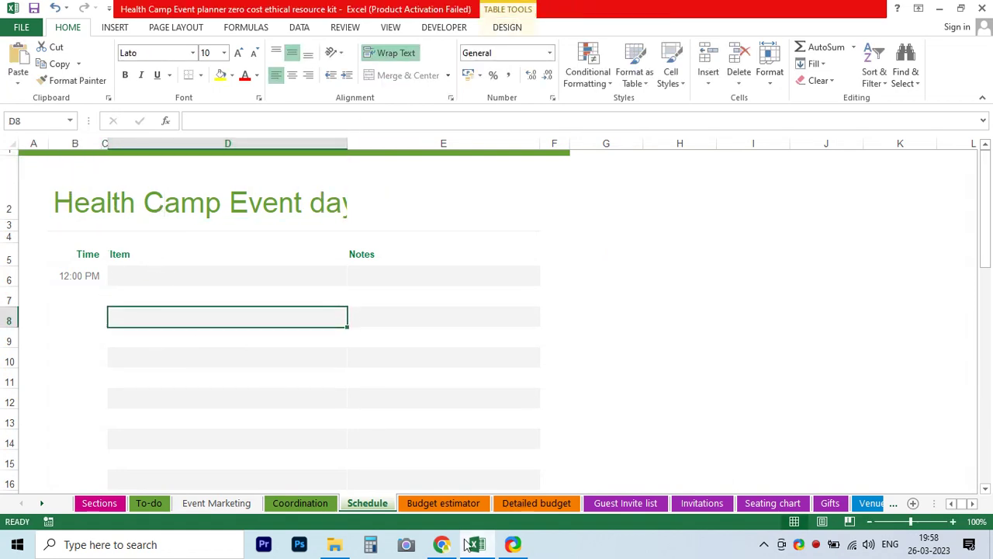
pyautogui.click(436, 503)
# Inspect the Event (Health Camp) row's $500 estimate, $300 actual and budget share
pyautogui.click(99, 215)
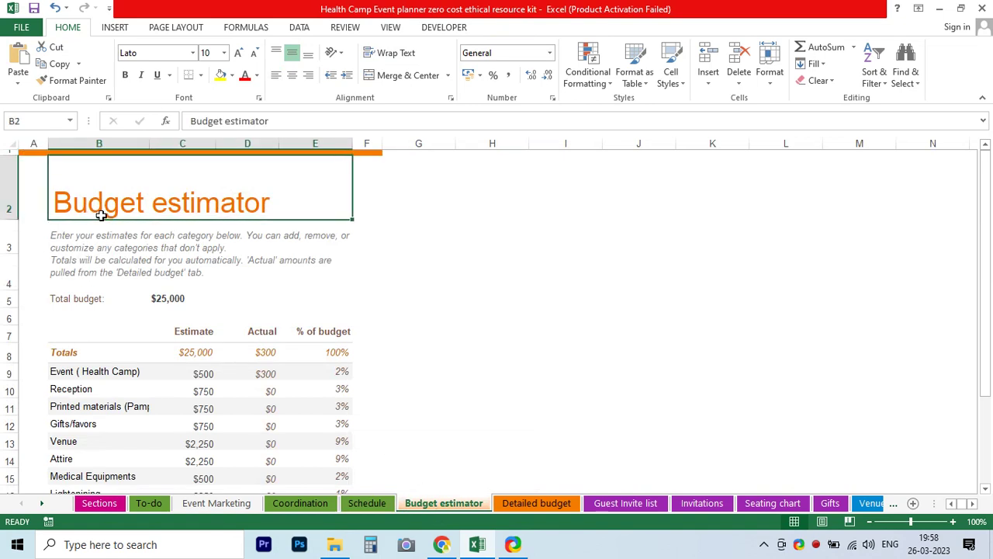
pyautogui.click(87, 368)
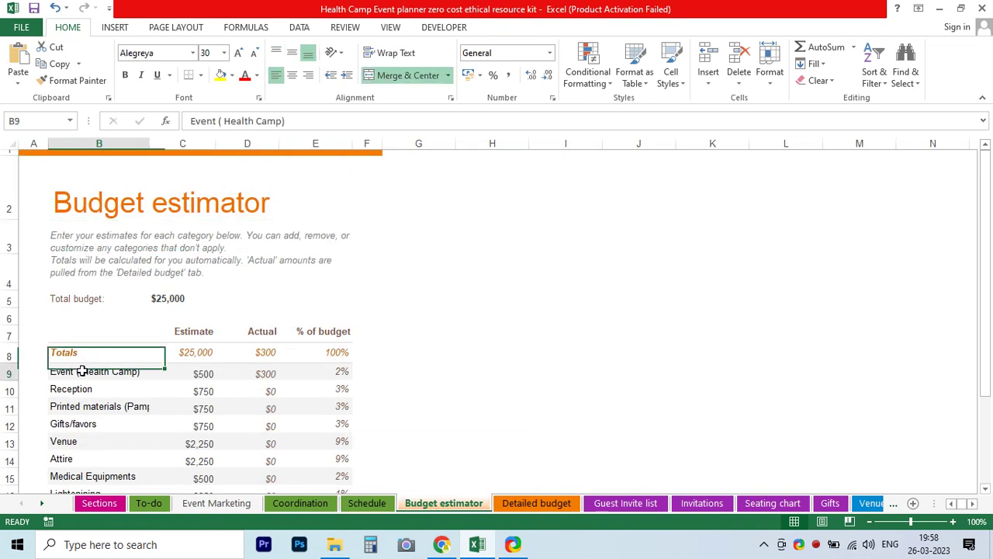
pyautogui.scroll(-2, 101, 326)
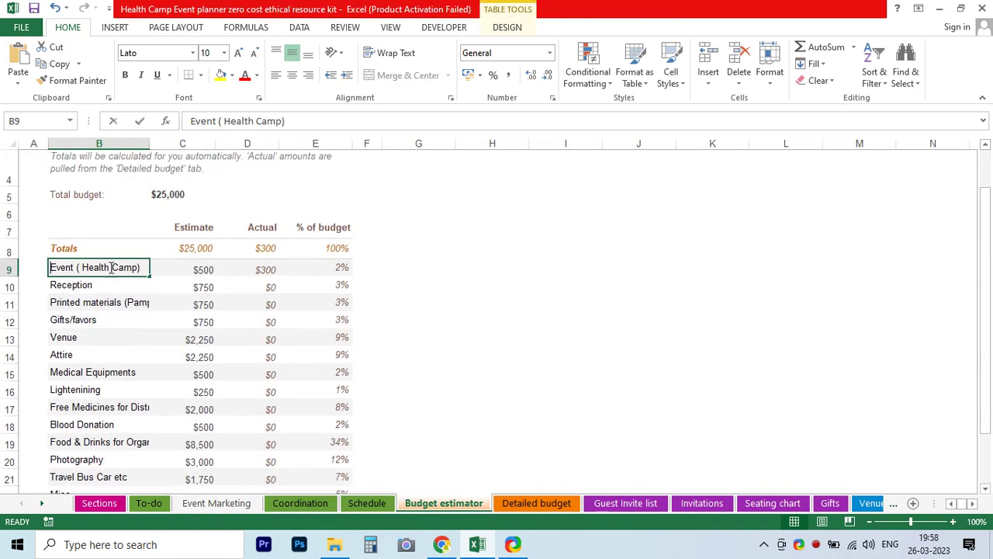
pyautogui.doubleClick(111, 267)
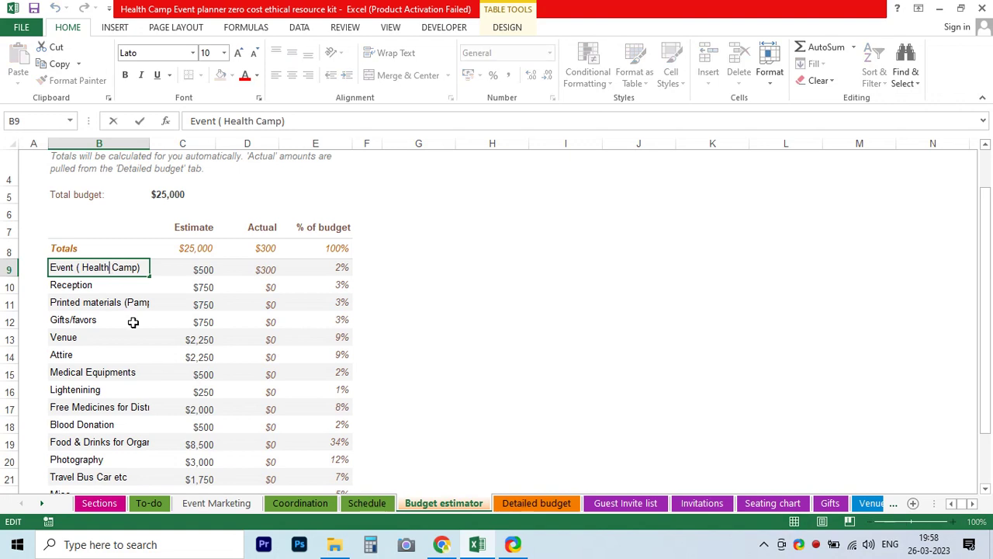
pyautogui.click(208, 267)
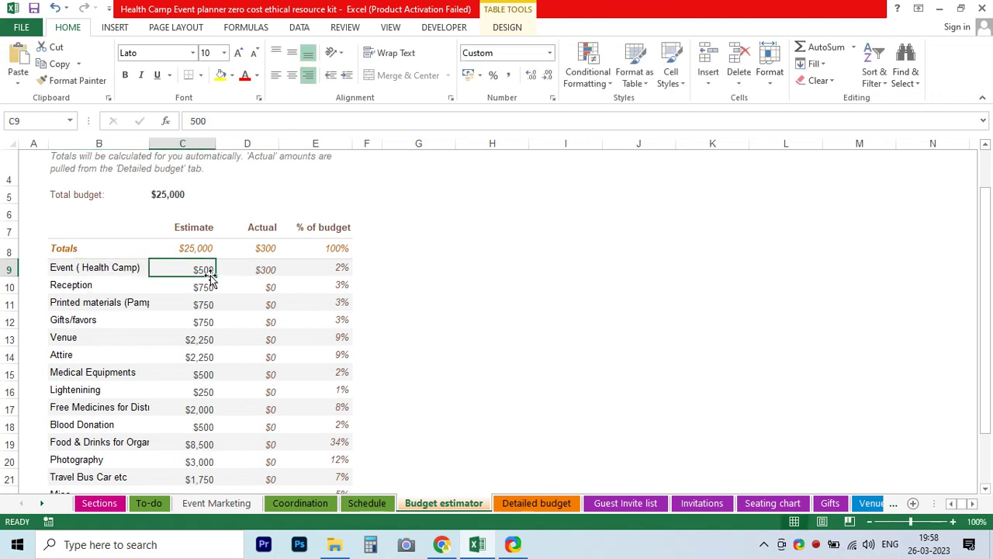
pyautogui.click(262, 268)
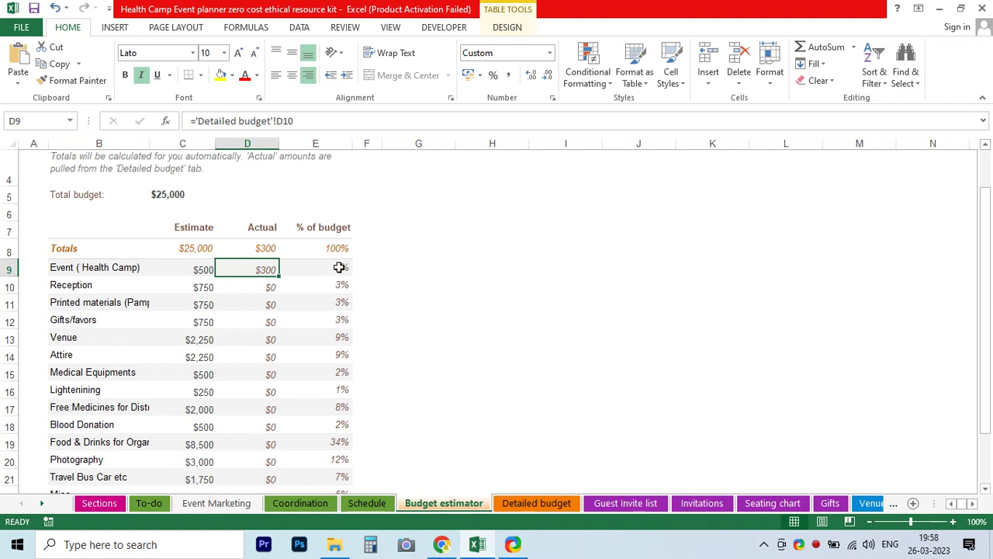
pyautogui.click(339, 267)
# Check the printed materials, $750 Gifts/favors, Lightenining and Medical Equipments estimates and actuals
pyautogui.click(116, 302)
pyautogui.click(154, 321)
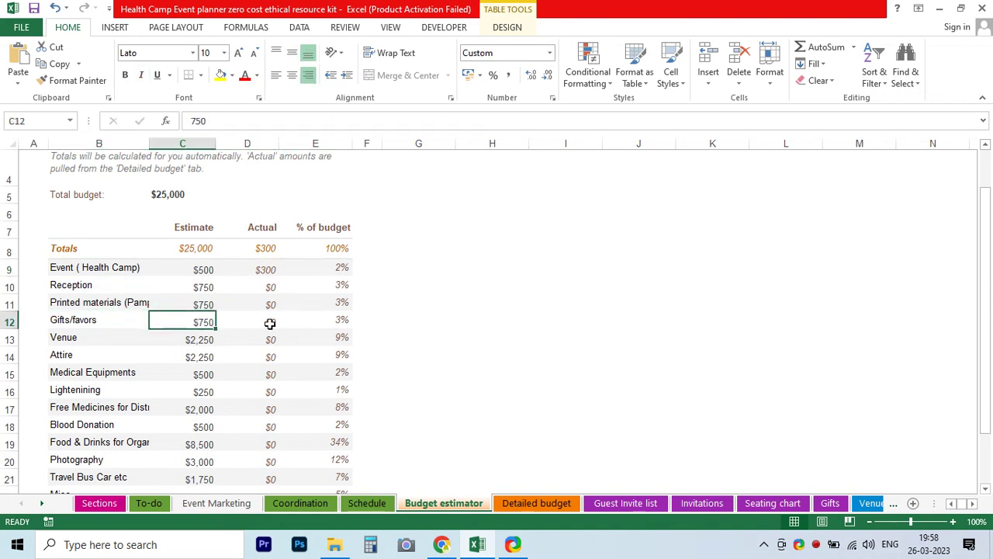
pyautogui.click(319, 323)
pyautogui.scroll(-1, 233, 325)
pyautogui.click(140, 323)
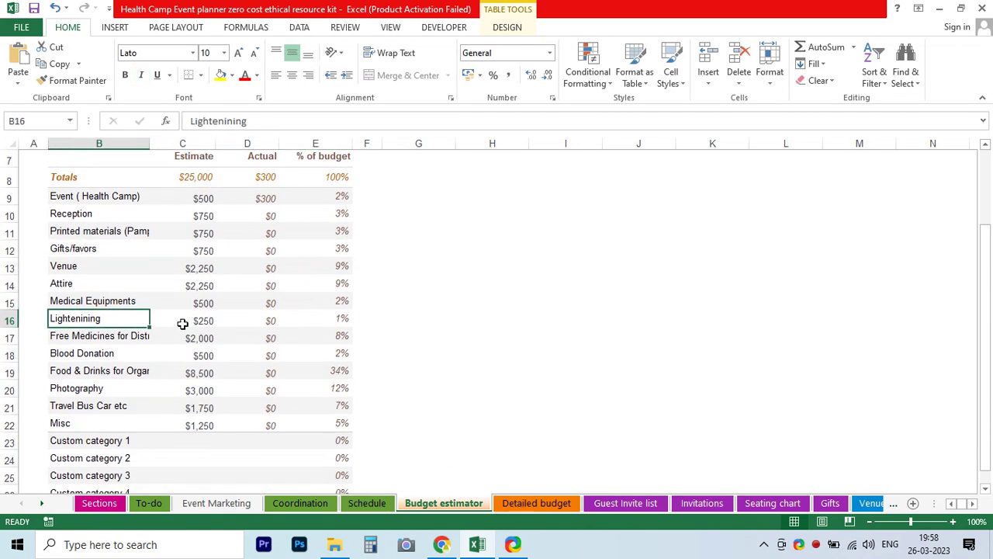
pyautogui.click(234, 323)
pyautogui.click(133, 302)
pyautogui.click(231, 298)
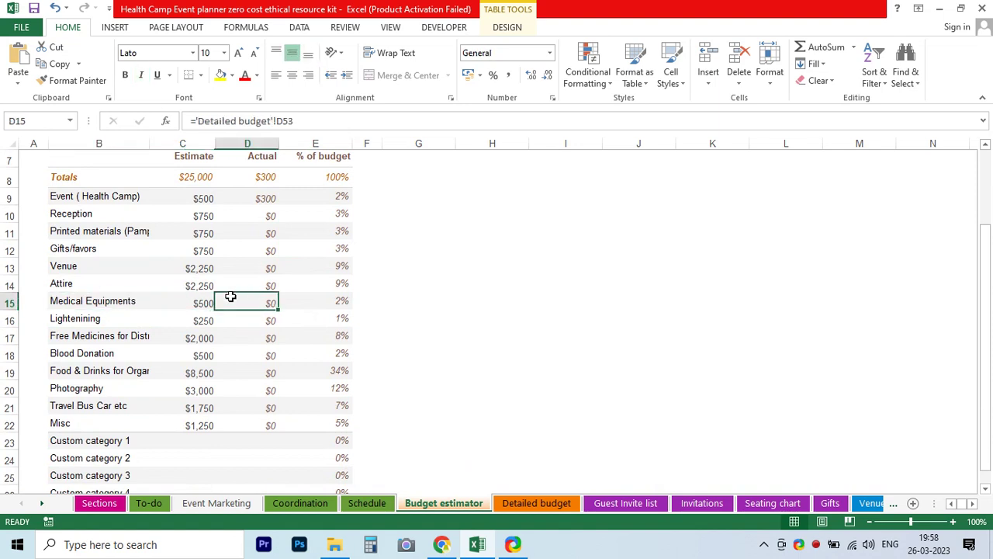
# Check the $1,750 Travel estimate and the $8,500 Food & Drinks estimate and share formula
pyautogui.click(72, 403)
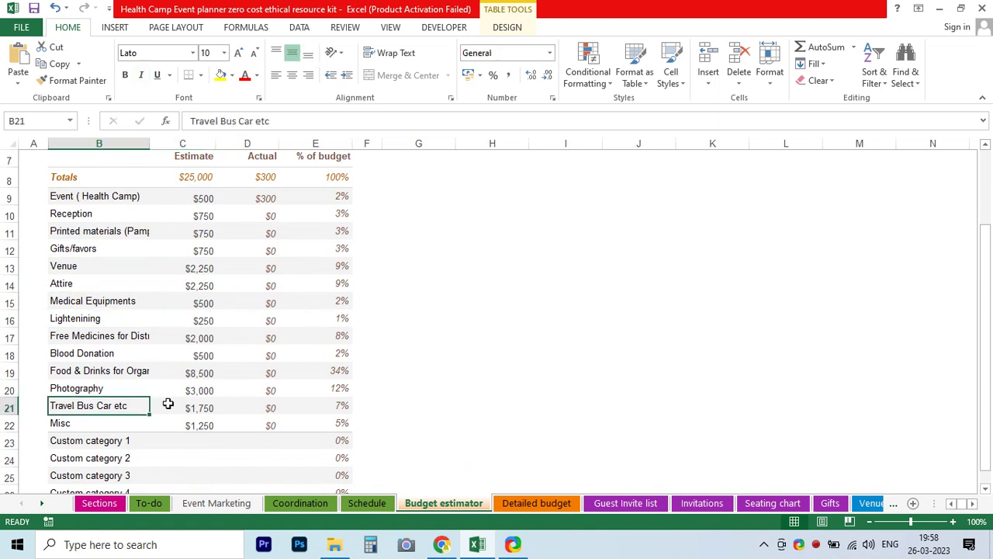
pyautogui.click(192, 408)
pyautogui.click(125, 371)
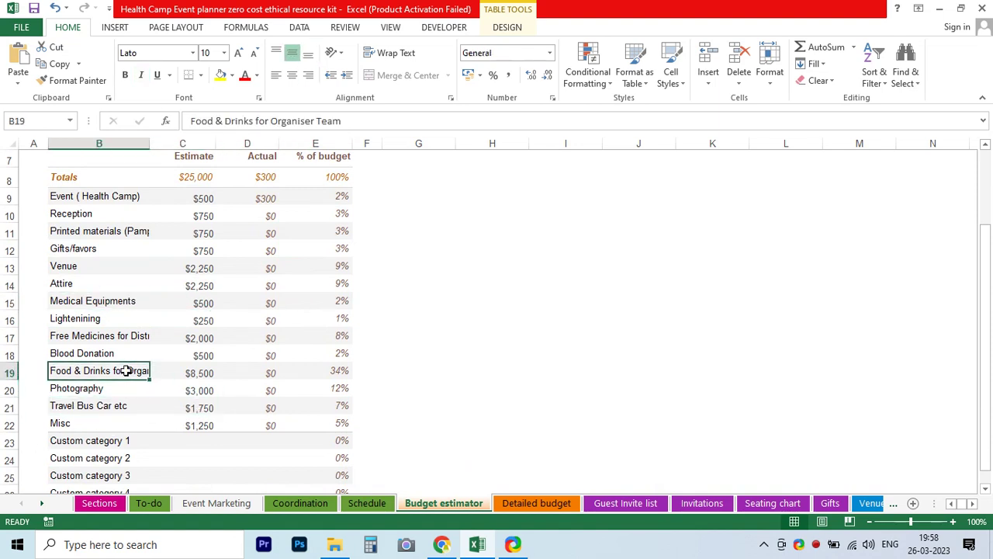
pyautogui.click(210, 379)
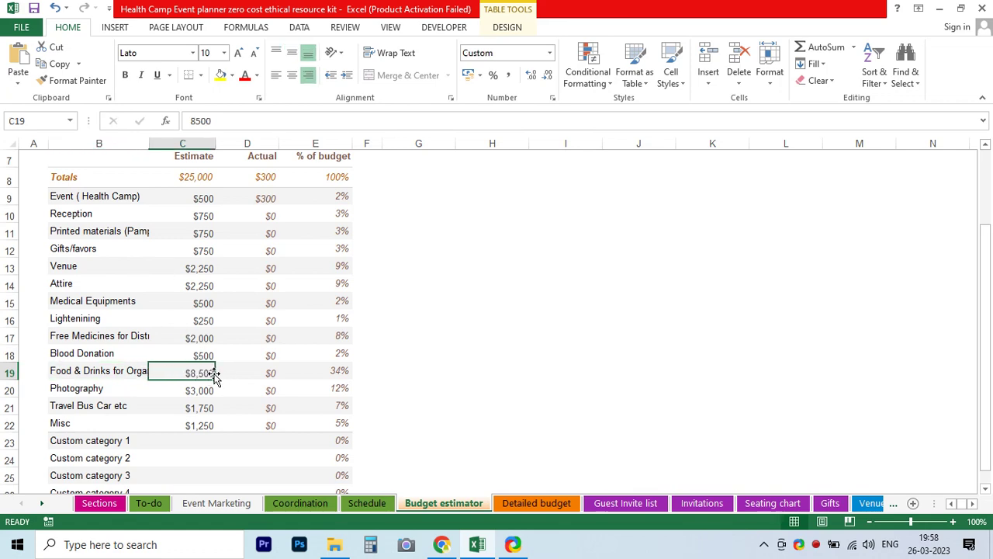
pyautogui.click(342, 378)
# Open the Detailed budget sheet and inspect its introduction and Event heading formula
pyautogui.click(528, 502)
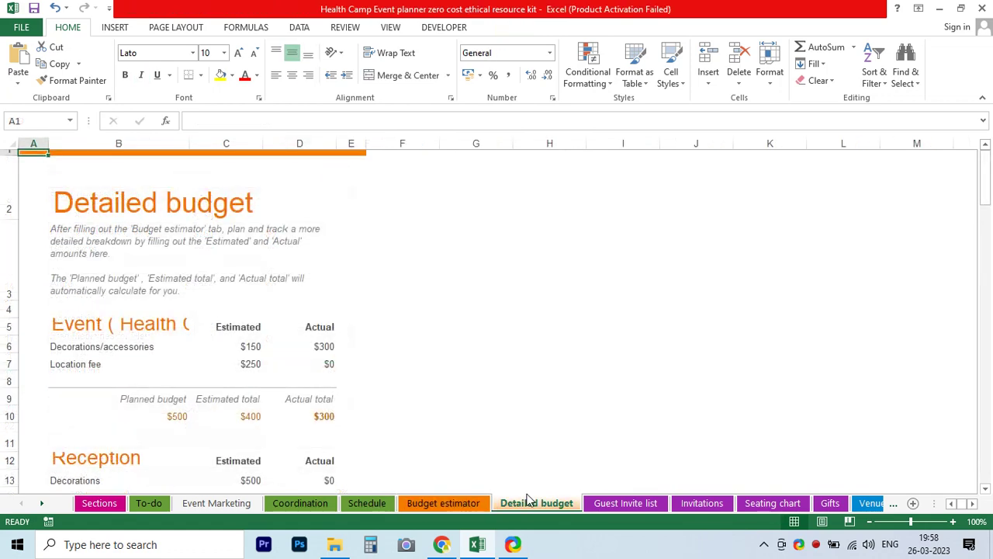
pyautogui.click(96, 264)
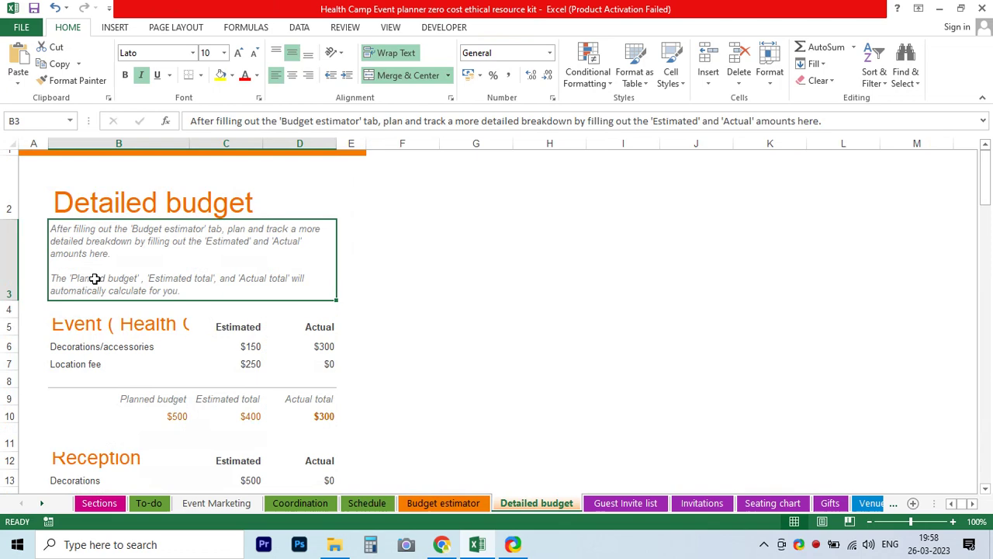
pyautogui.click(90, 320)
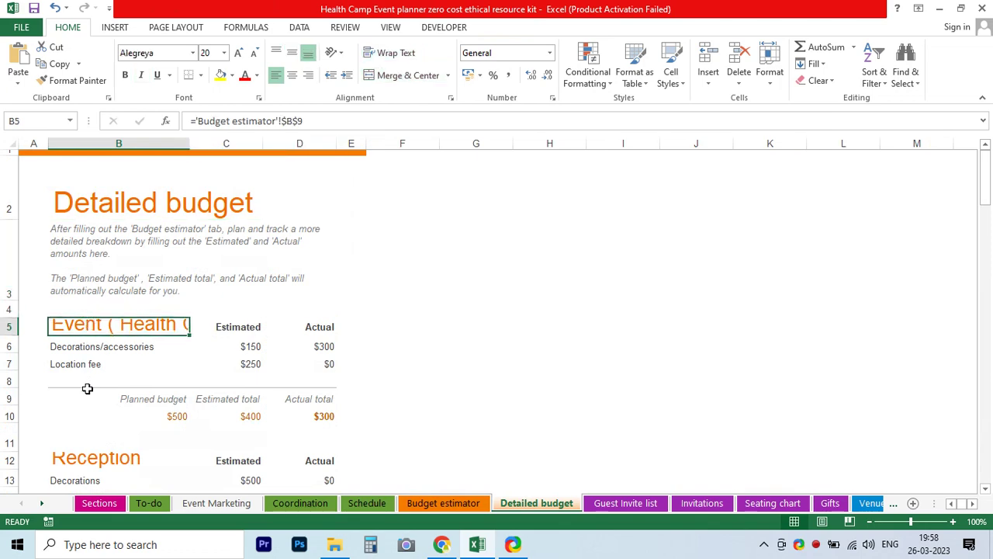
pyautogui.click(109, 465)
pyautogui.scroll(-1, 332, 408)
pyautogui.scroll(-3, 335, 408)
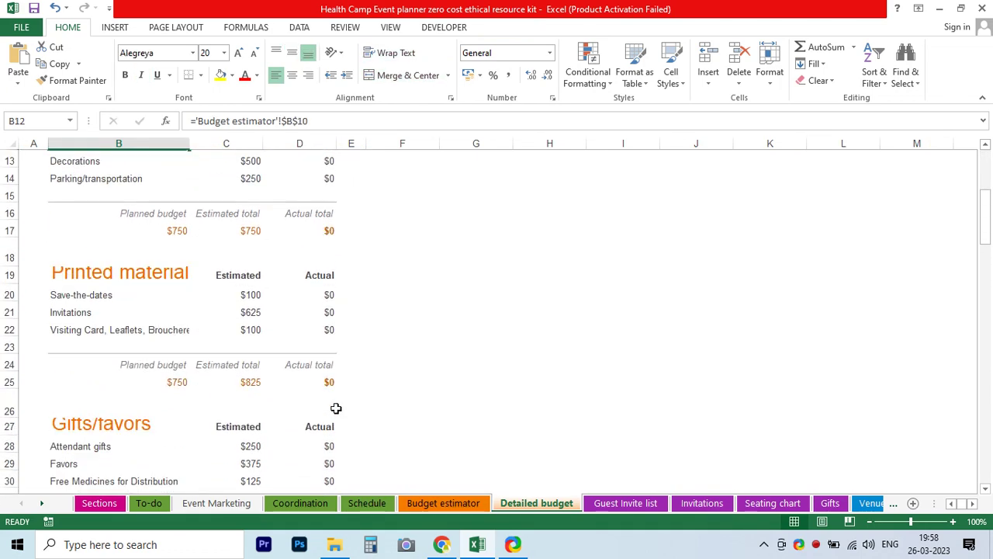
pyautogui.scroll(1, 248, 387)
pyautogui.scroll(4, 248, 387)
pyautogui.click(114, 219)
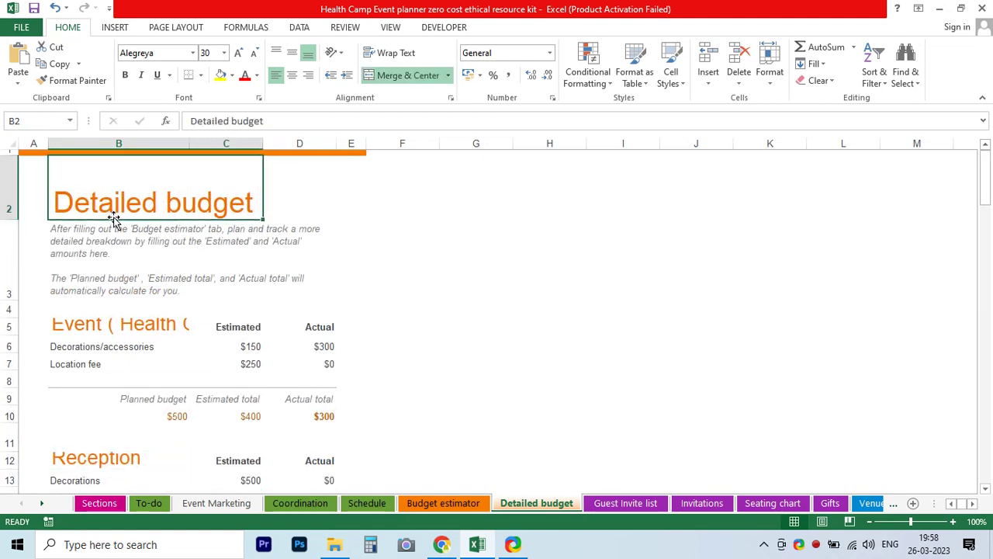
pyautogui.click(90, 327)
# Review the Reception, Printed material, Gifts/favors, Venue and Attire section headings
pyautogui.scroll(-1, 147, 314)
pyautogui.click(148, 313)
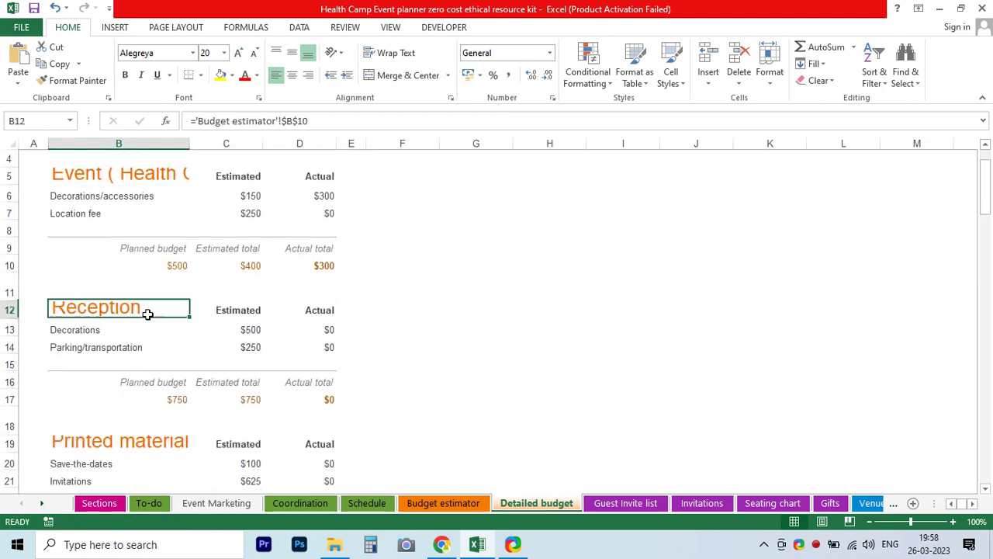
pyautogui.scroll(-1, 140, 334)
pyautogui.scroll(-1, 124, 390)
pyautogui.click(122, 391)
pyautogui.scroll(-1, 122, 391)
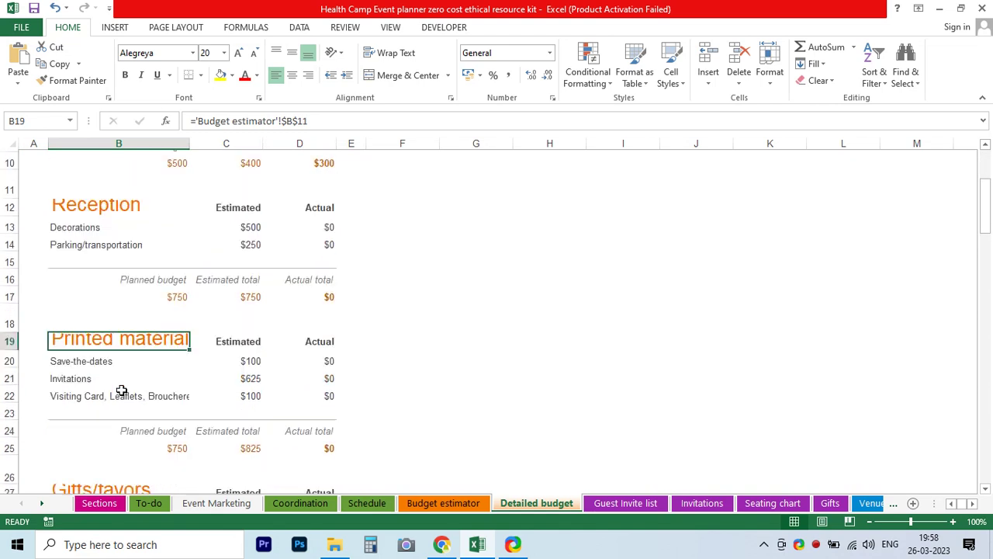
pyautogui.scroll(-2, 121, 389)
pyautogui.click(122, 380)
pyautogui.scroll(-2, 122, 378)
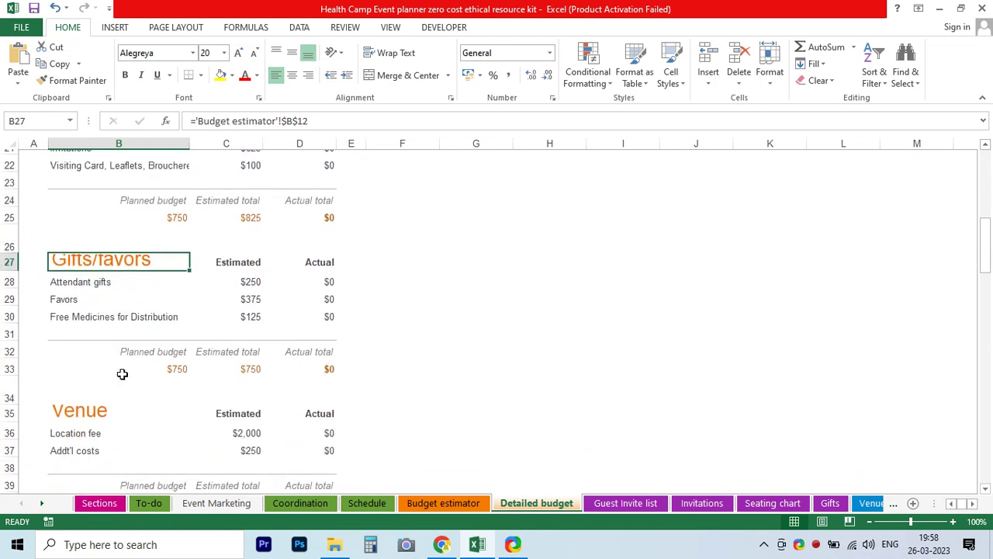
pyautogui.click(120, 404)
pyautogui.scroll(-1, 147, 395)
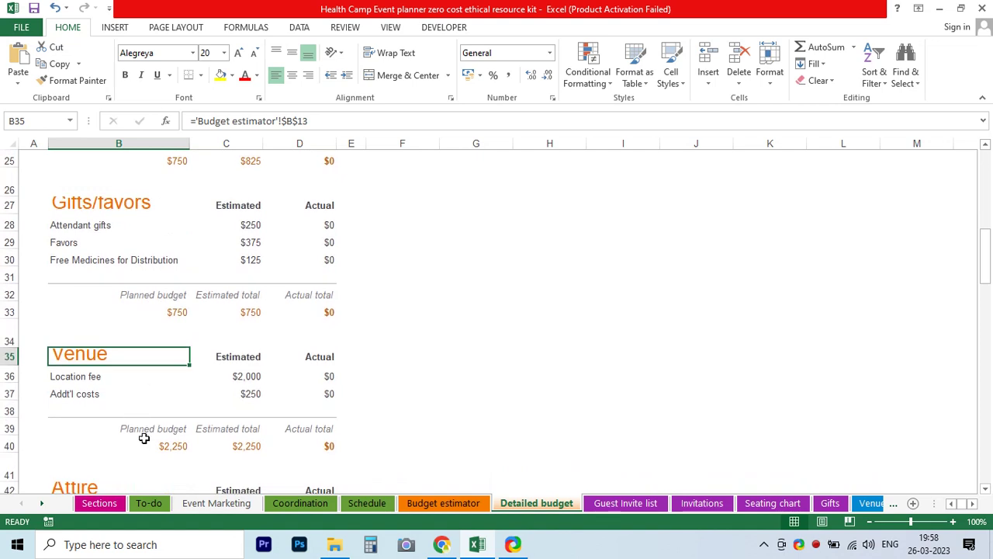
pyautogui.scroll(-2, 140, 435)
pyautogui.click(114, 380)
pyautogui.scroll(-1, 116, 384)
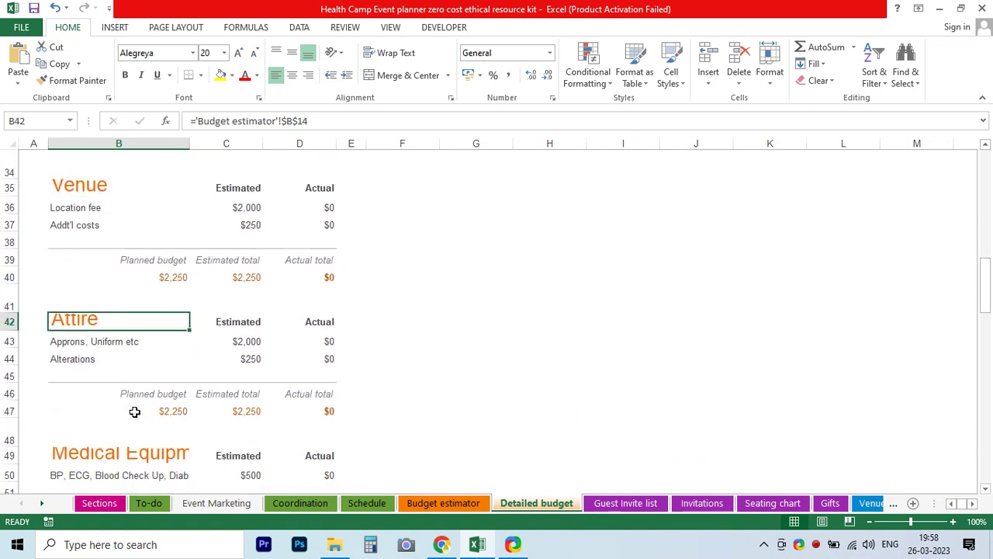
pyautogui.click(132, 404)
# Bold the Attire Planned budget, Estimated total and Actual total labels in B46:D46
pyautogui.click(155, 392)
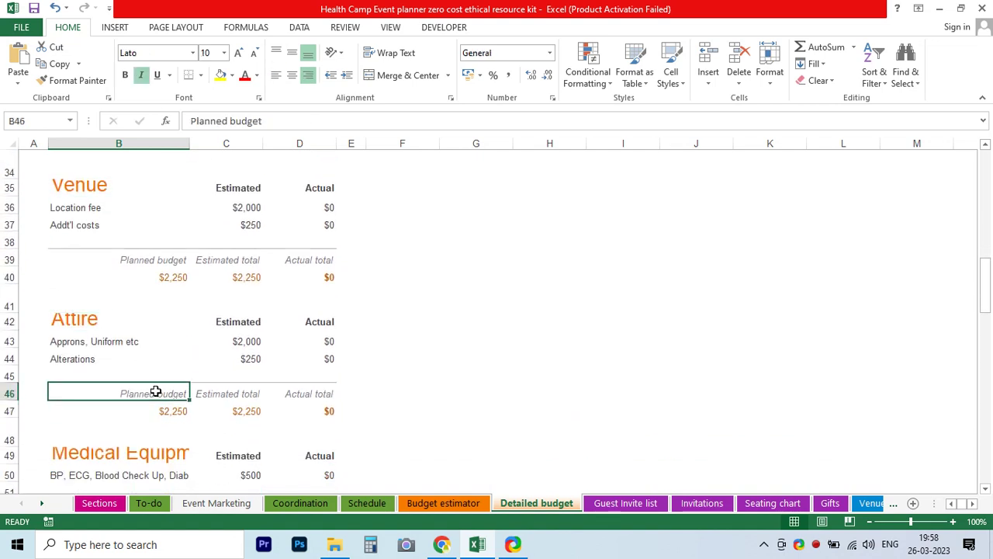
pyautogui.hotkey('ctrl', 'b')
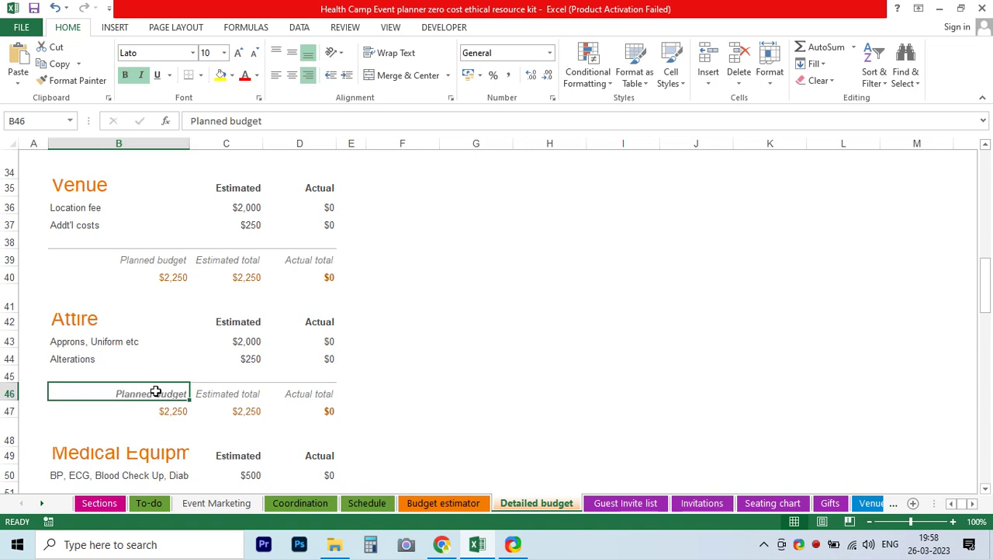
pyautogui.click(229, 395)
pyautogui.hotkey('ctrl', 'b')
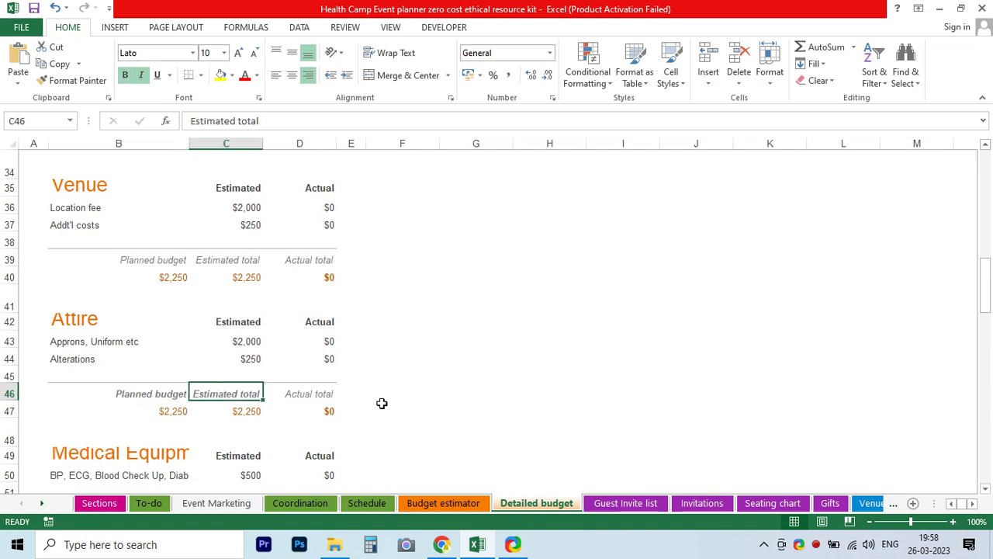
pyautogui.click(321, 393)
pyautogui.hotkey('ctrl', 'b')
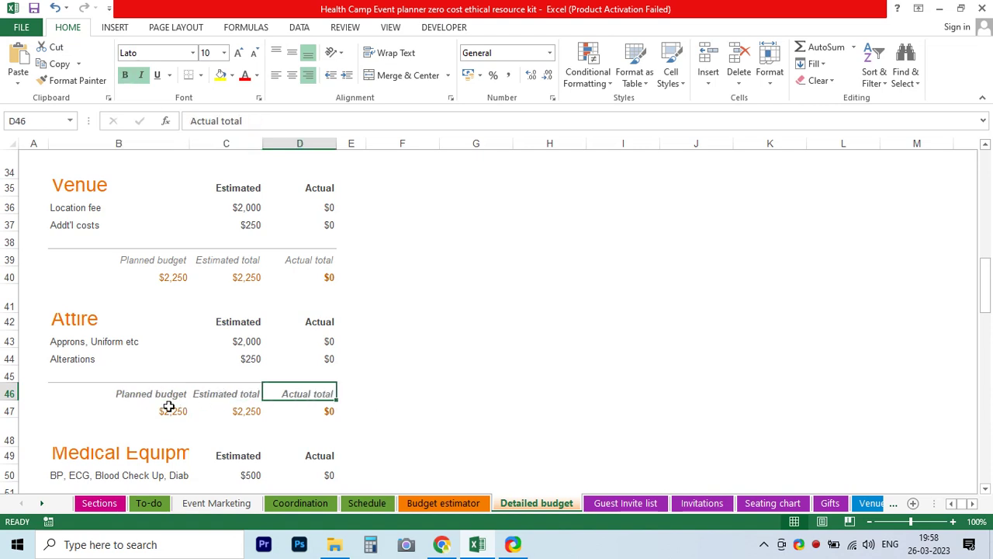
# Check the Medical Equipment and Lightening Estimated and Actual headings, then open Guest Invite list
pyautogui.scroll(-2, 116, 404)
pyautogui.click(160, 351)
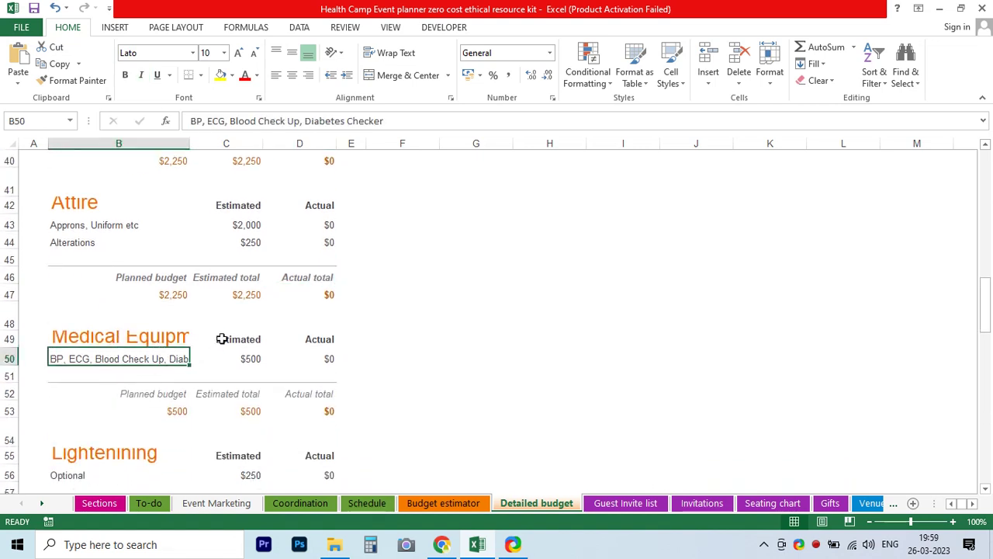
pyautogui.click(222, 339)
pyautogui.click(317, 337)
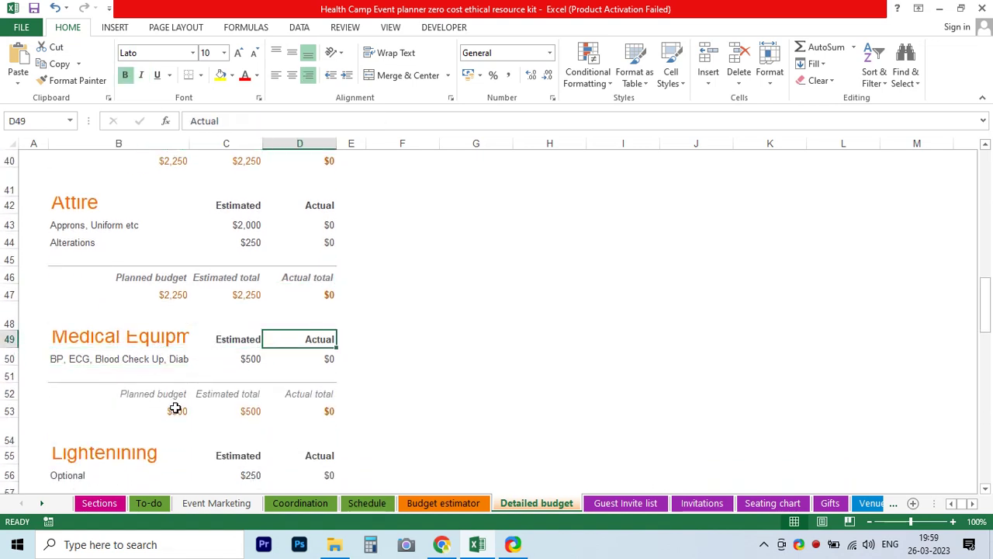
pyautogui.click(235, 452)
pyautogui.click(330, 454)
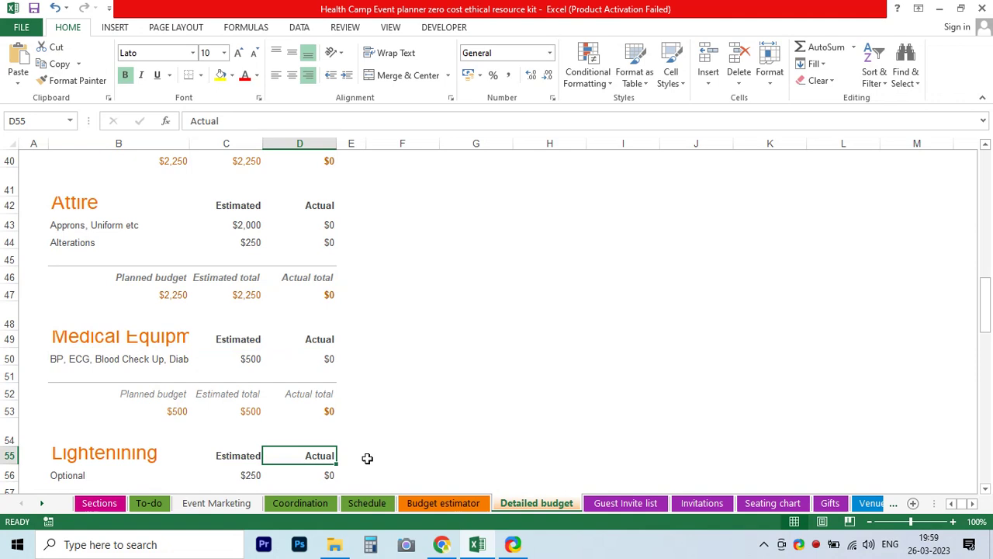
pyautogui.click(608, 503)
# Look over the Guest list title and the sample guest's first name and e-mail entries
pyautogui.click(68, 209)
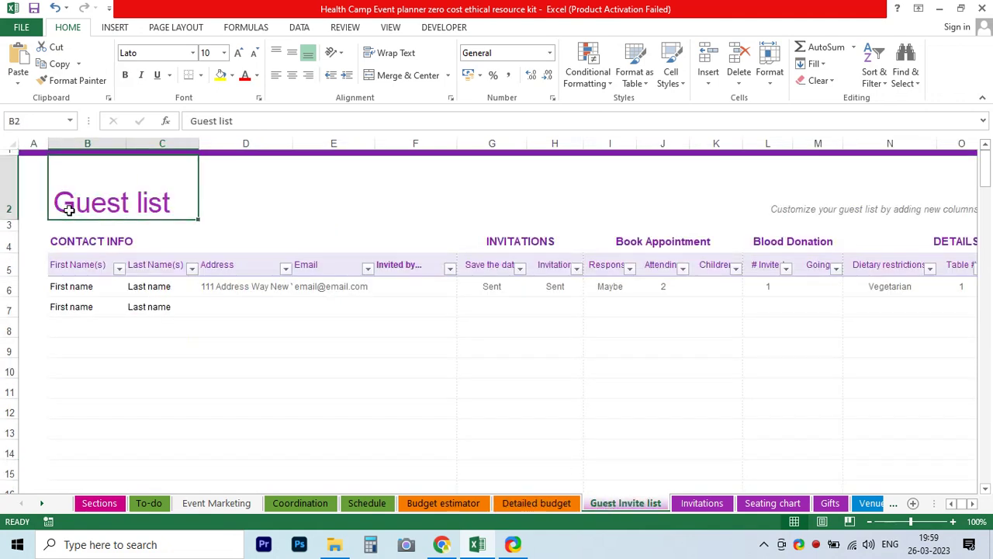
pyautogui.click(89, 291)
pyautogui.click(332, 286)
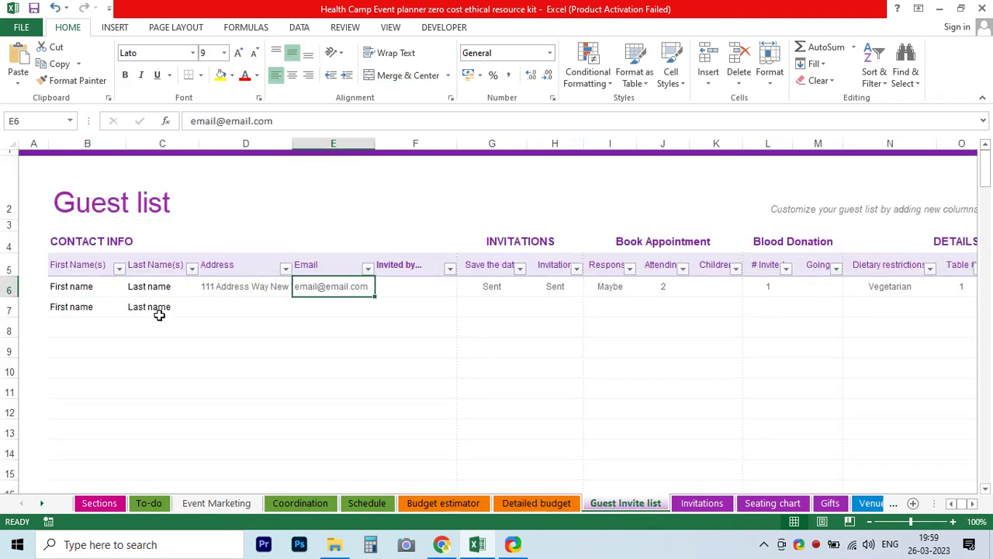
pyautogui.click(97, 326)
pyautogui.scroll(-2, 342, 341)
pyautogui.scroll(-1, 342, 341)
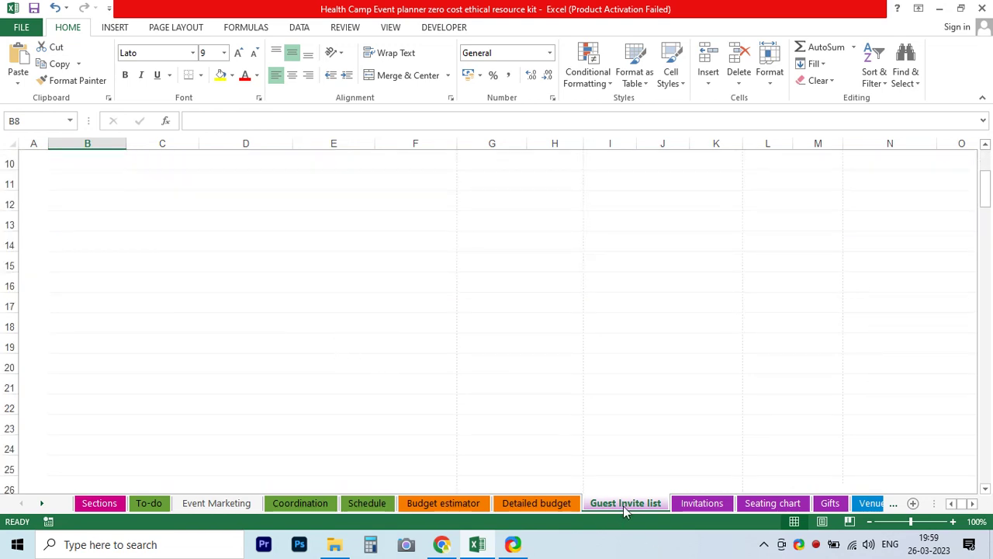
# On the Invitations sheet, check the counts: 50 invitations, programs, RSVP cards, 100 placecards, thank-yous
pyautogui.click(703, 503)
pyautogui.click(81, 346)
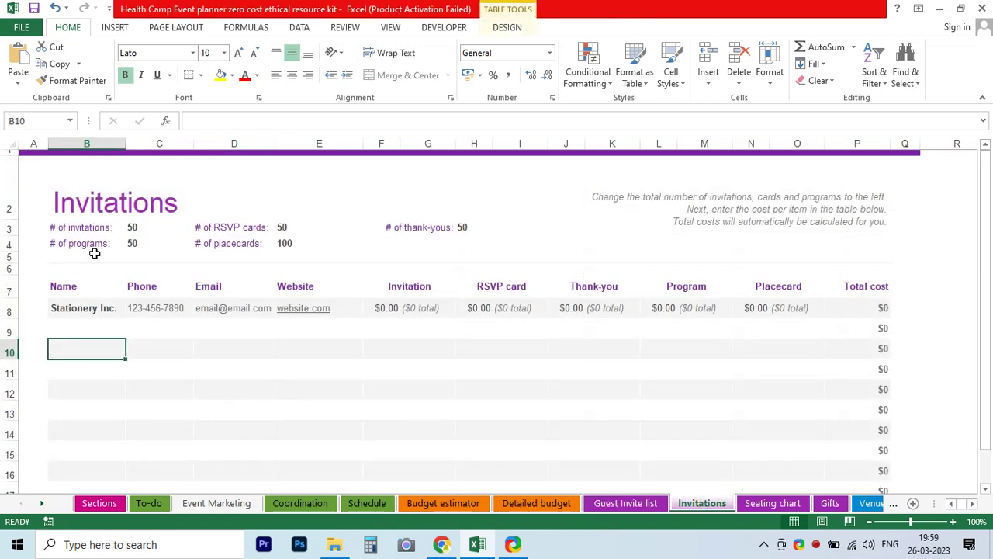
pyautogui.click(74, 216)
pyautogui.click(119, 231)
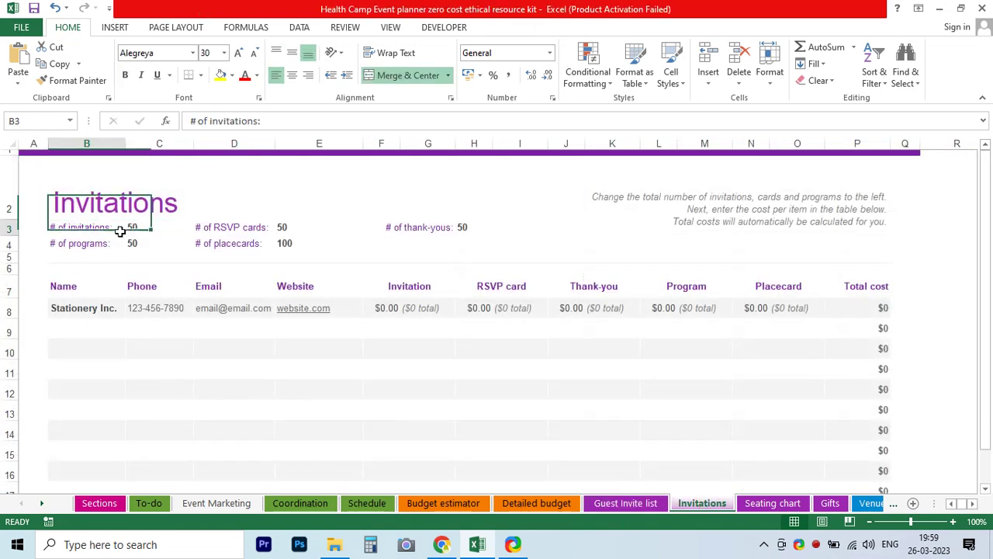
pyautogui.click(131, 230)
pyautogui.click(82, 231)
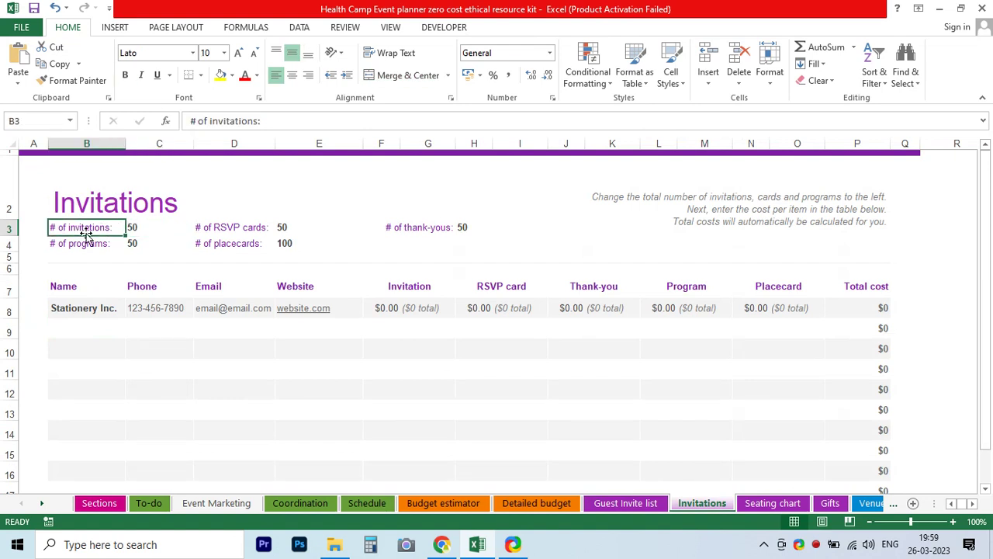
pyautogui.click(147, 244)
pyautogui.click(241, 225)
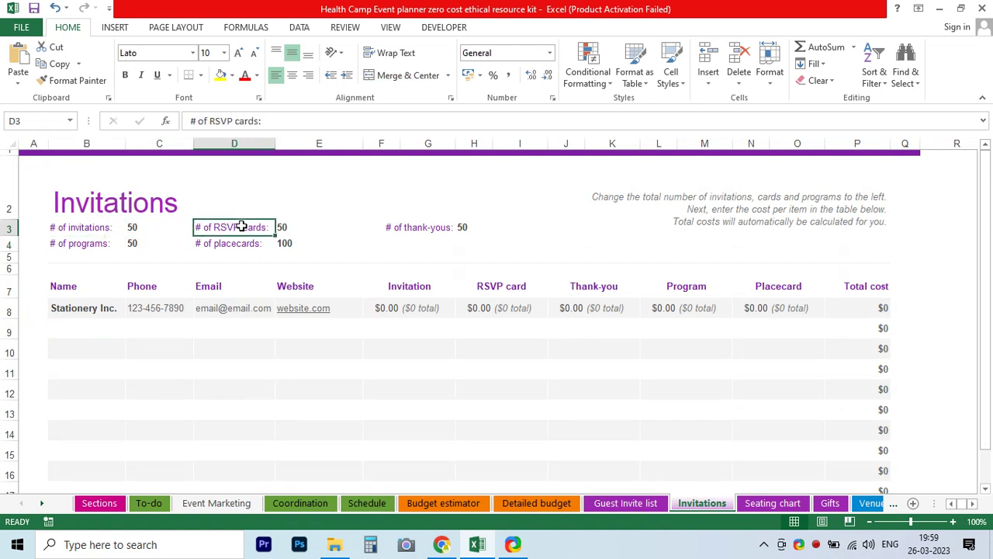
pyautogui.click(286, 227)
pyautogui.click(222, 244)
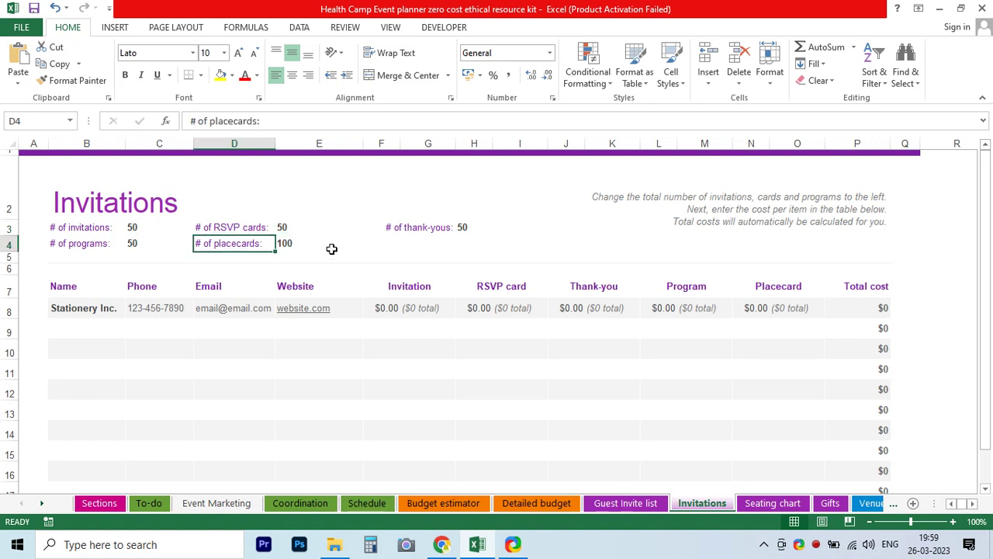
pyautogui.click(317, 242)
pyautogui.click(403, 232)
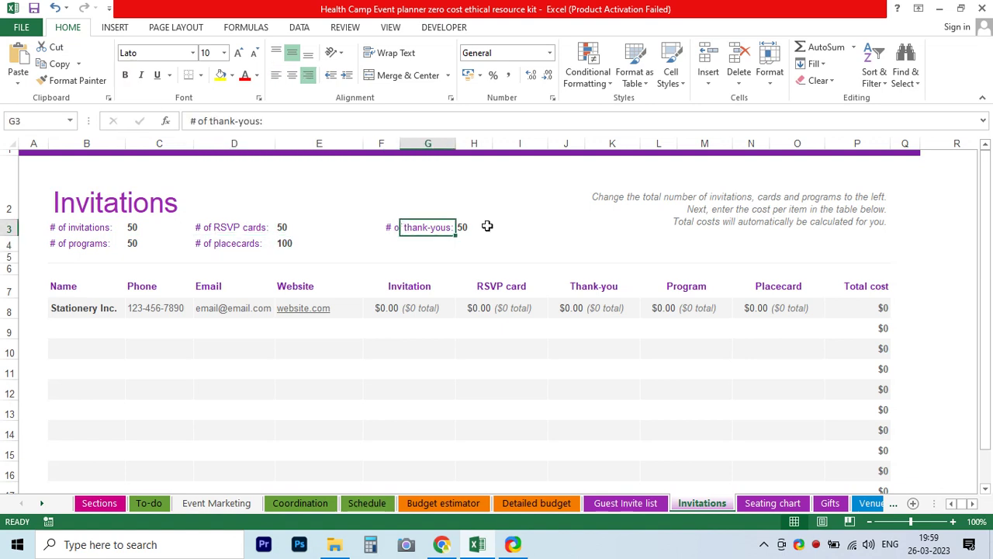
pyautogui.moveTo(486, 225)
pyautogui.mouseDown()
pyautogui.moveTo(75, 236)
pyautogui.moveTo(77, 246)
pyautogui.mouseUp()
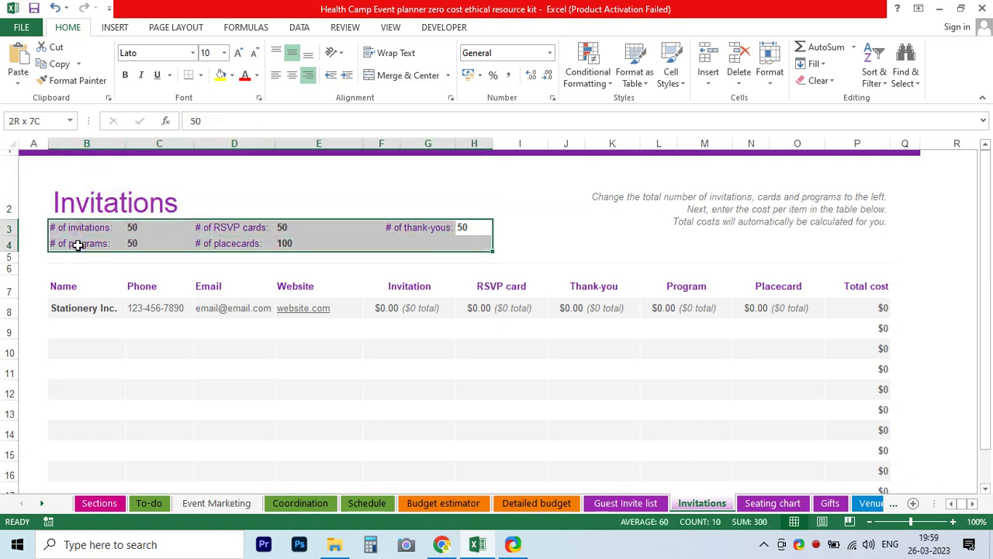
# Inspect the vendor table's empty rows and its Website through Total cost column headings
pyautogui.click(93, 326)
pyautogui.click(160, 328)
pyautogui.click(264, 326)
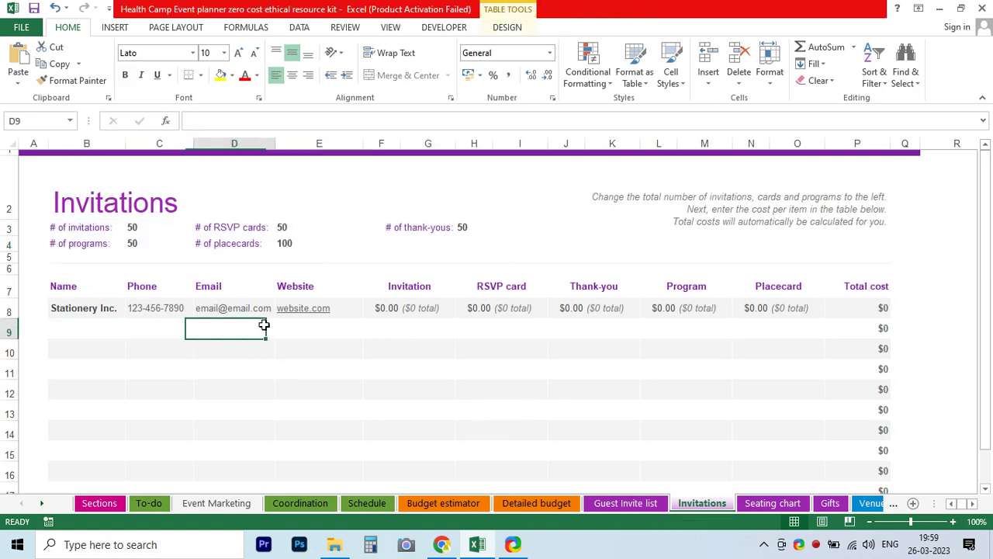
pyautogui.click(222, 308)
pyautogui.click(317, 285)
pyautogui.click(401, 287)
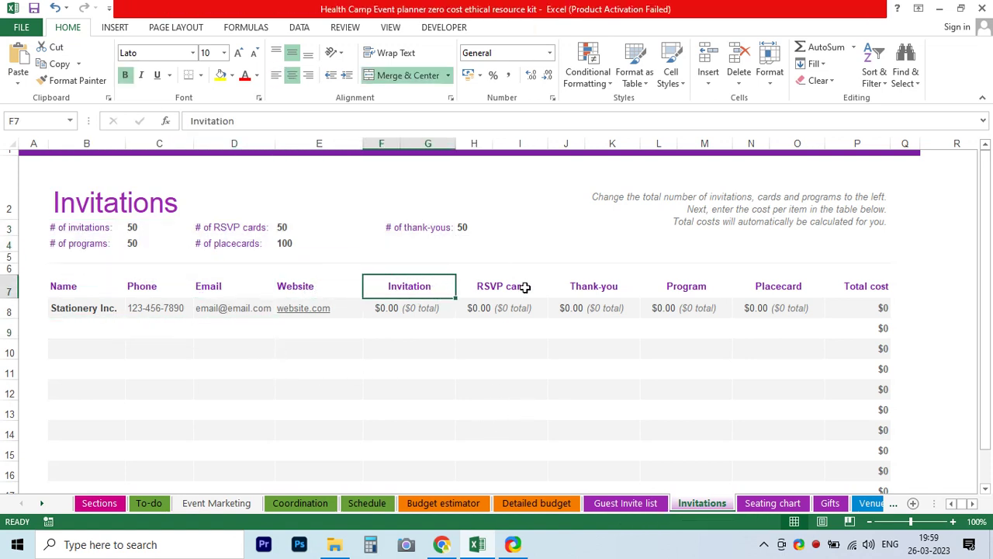
pyautogui.click(523, 288)
pyautogui.click(603, 286)
pyautogui.click(662, 287)
pyautogui.click(775, 280)
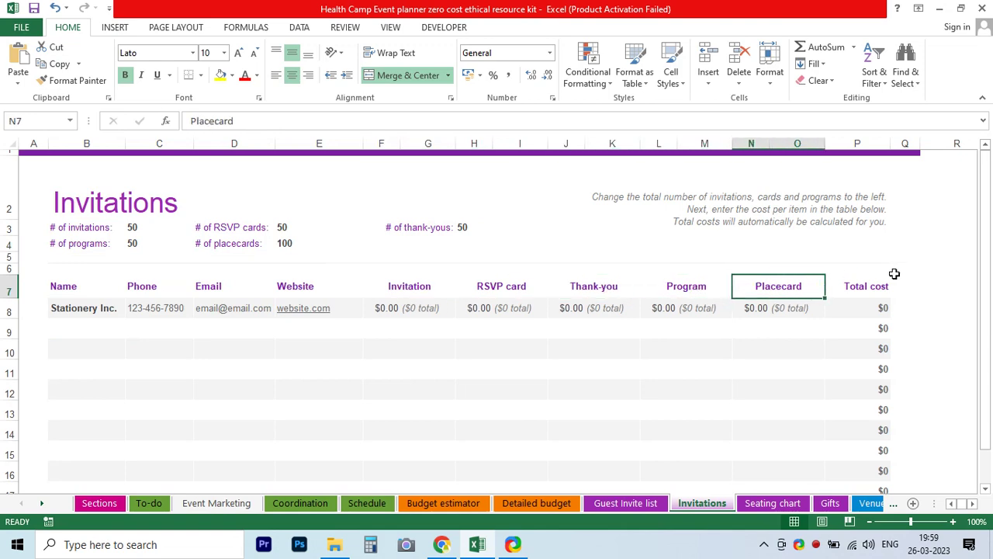
pyautogui.click(872, 286)
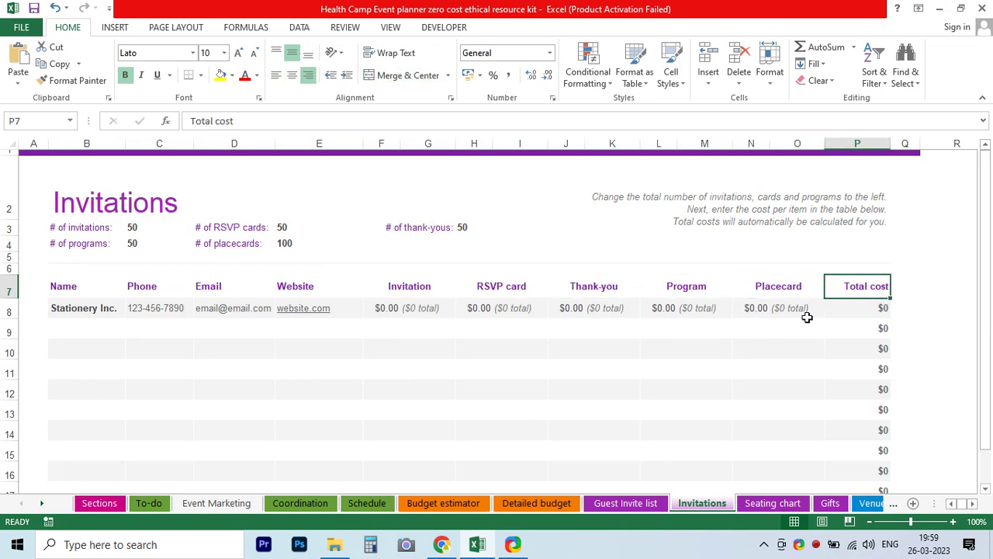
# On the Seating chart, step through the Head Table and Table 1–7 headings in row 5
pyautogui.click(768, 503)
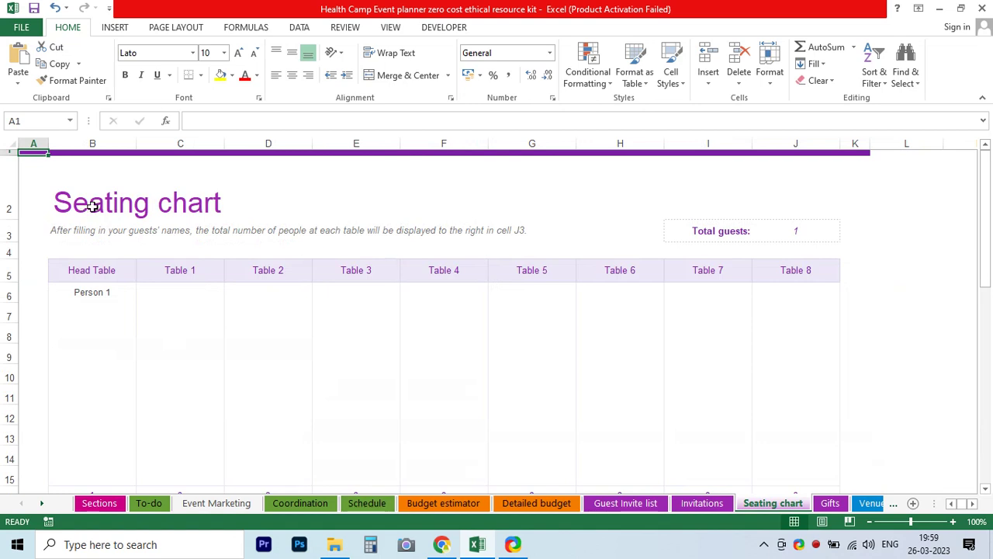
pyautogui.click(78, 271)
pyautogui.click(203, 275)
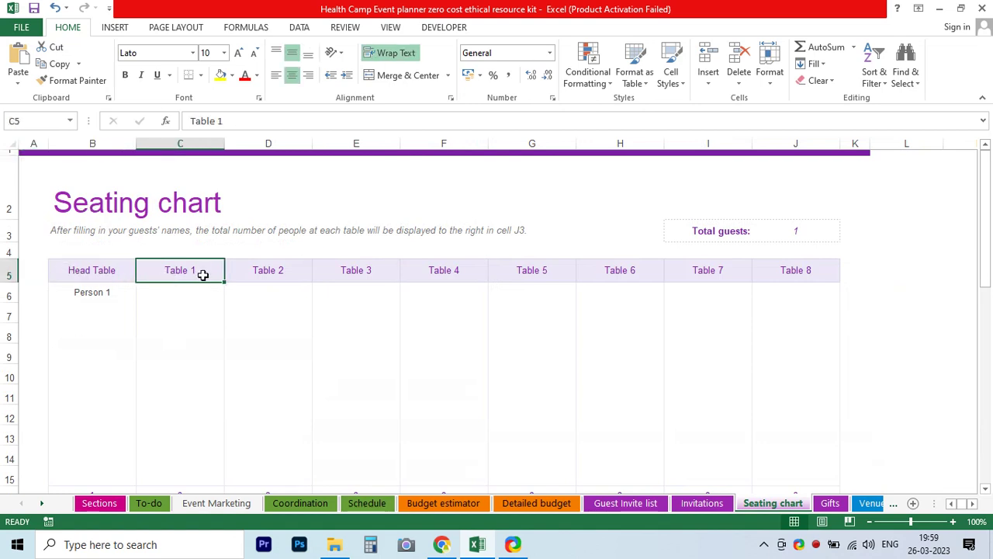
pyautogui.click(298, 265)
pyautogui.click(395, 266)
pyautogui.click(437, 266)
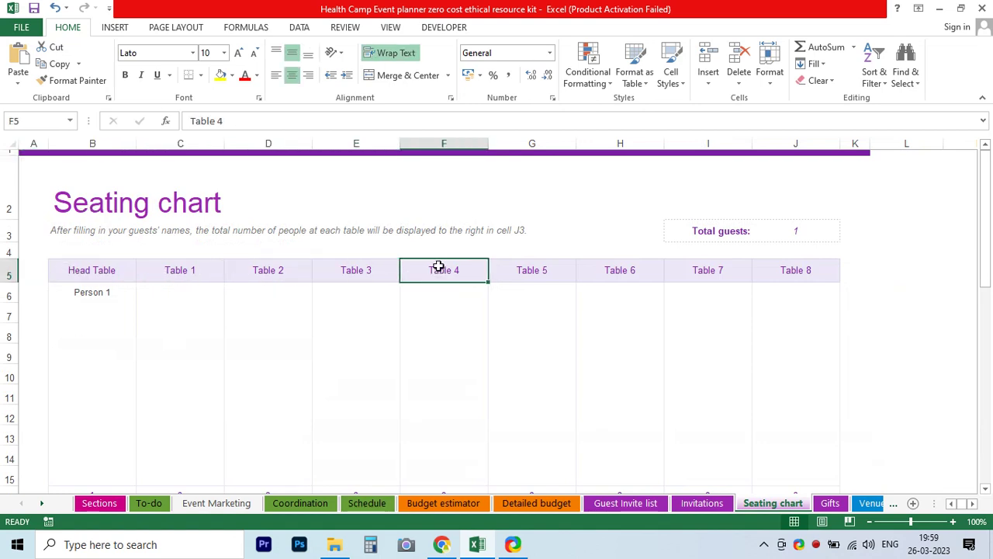
pyautogui.click(528, 266)
pyautogui.click(583, 266)
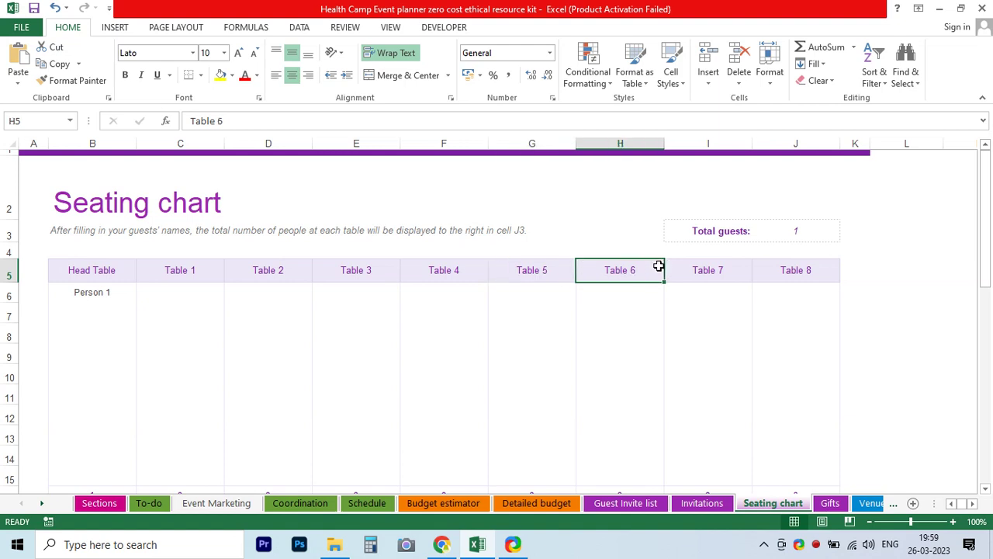
pyautogui.click(707, 270)
# Inspect the Total guests formula in J3, then go to the Gifts sheet
pyautogui.click(730, 226)
pyautogui.click(791, 230)
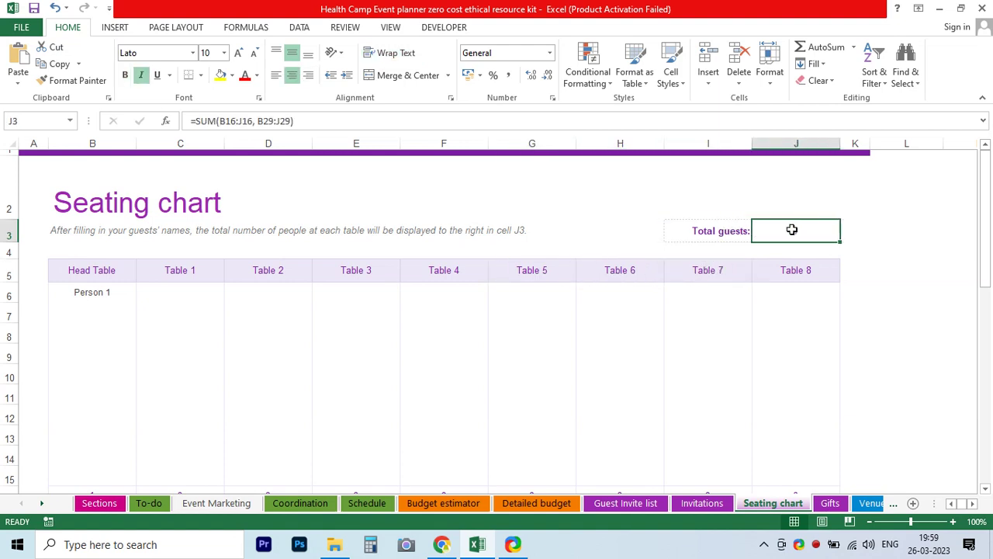
pyautogui.click(831, 503)
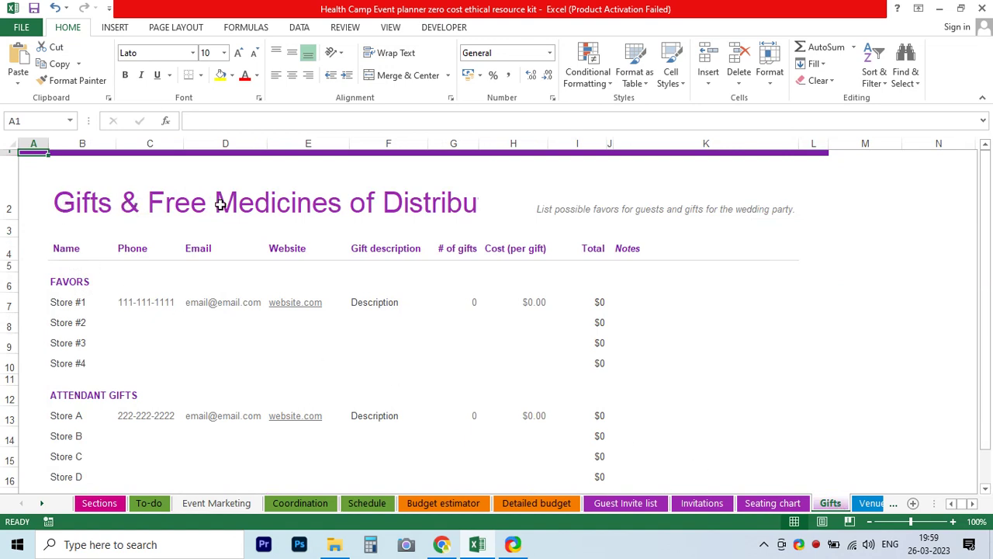
# Bold the words 'Free Medicines' in the B2 title via the formula bar
pyautogui.click(177, 203)
pyautogui.click(90, 212)
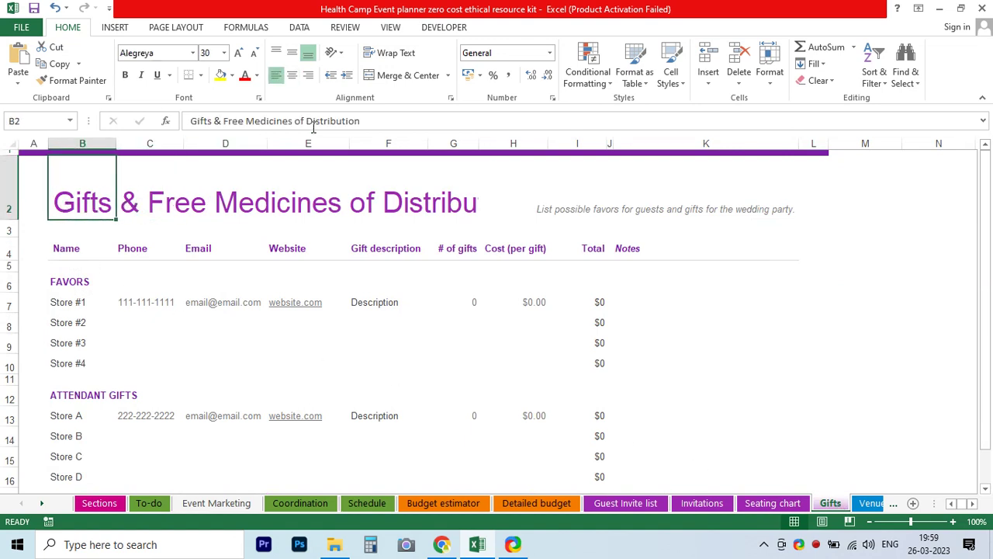
pyautogui.moveTo(223, 121); pyautogui.dragTo(293, 121)
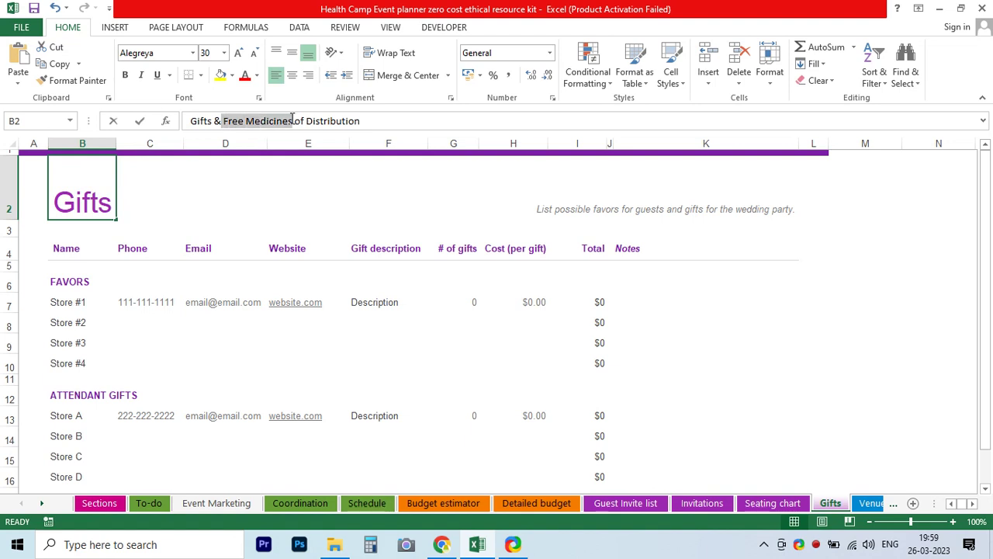
pyautogui.click(125, 76)
pyautogui.click(223, 432)
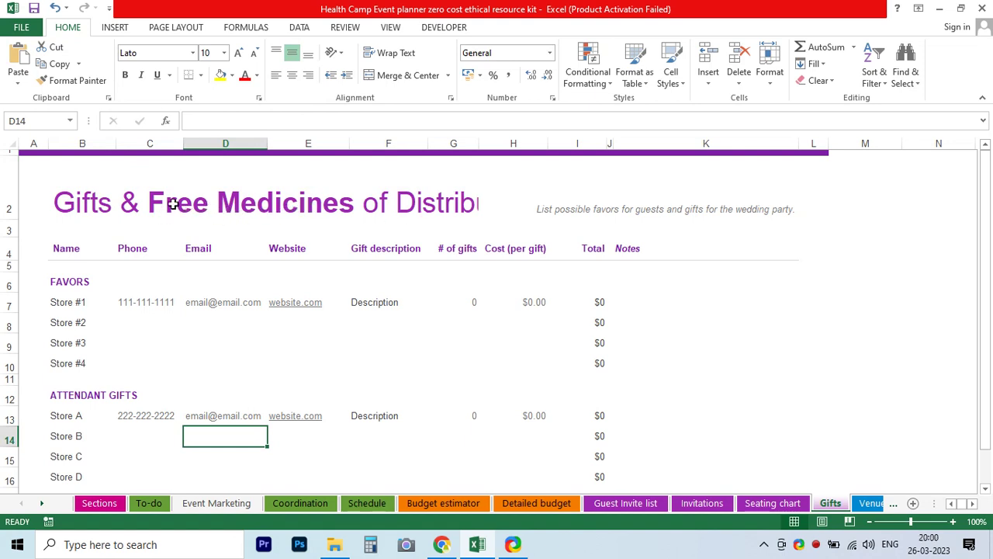
# Check the title's font and the neighbouring cell D2, then open the Venue sheet
pyautogui.click(90, 203)
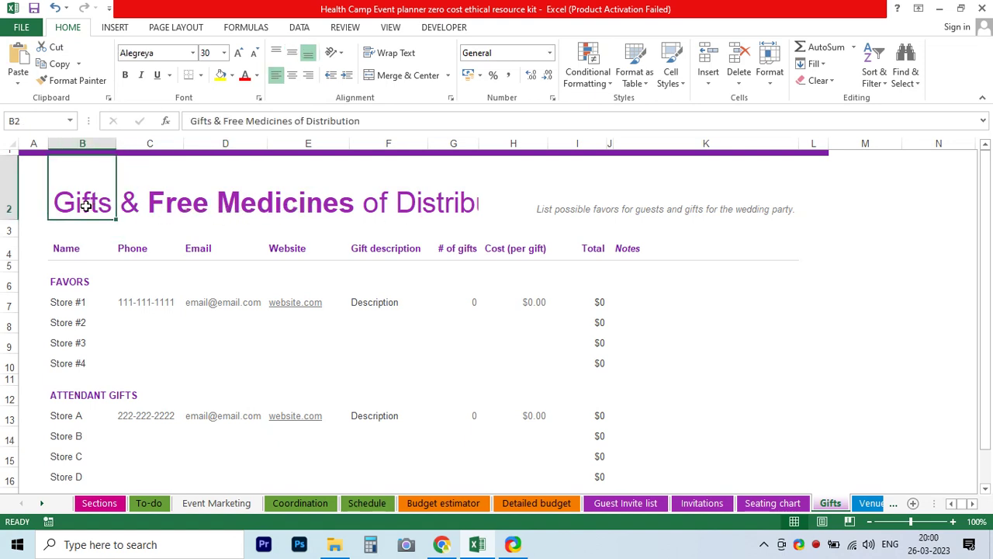
pyautogui.click(209, 207)
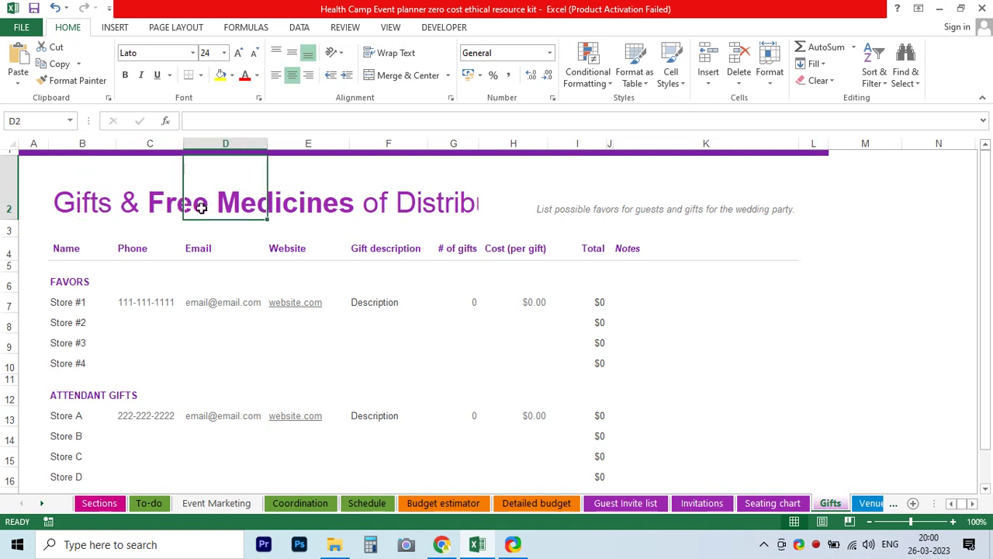
pyautogui.click(863, 504)
# Inspect the Venue title, venue name, contact name, Phone, Email, Website and Address headings
pyautogui.click(76, 212)
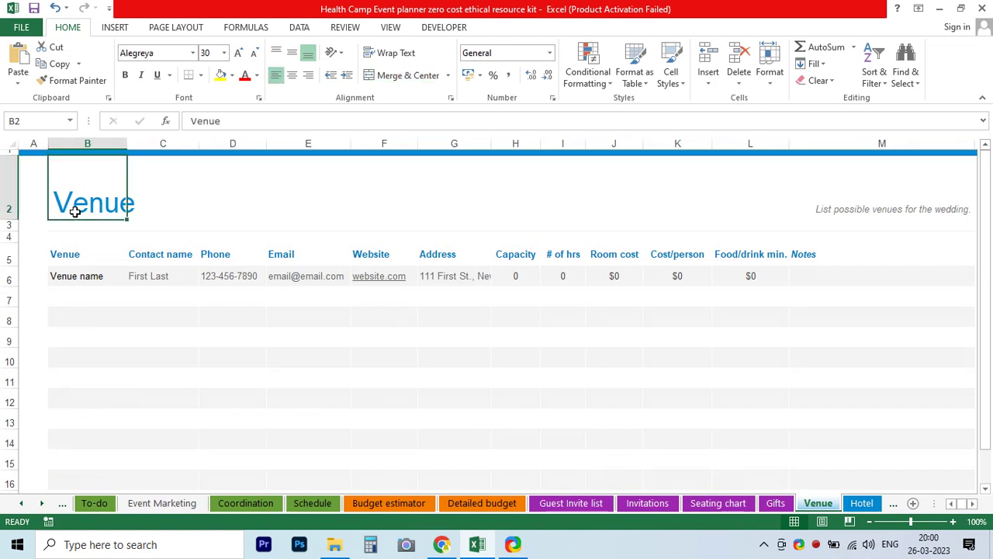
pyautogui.click(77, 276)
pyautogui.click(155, 277)
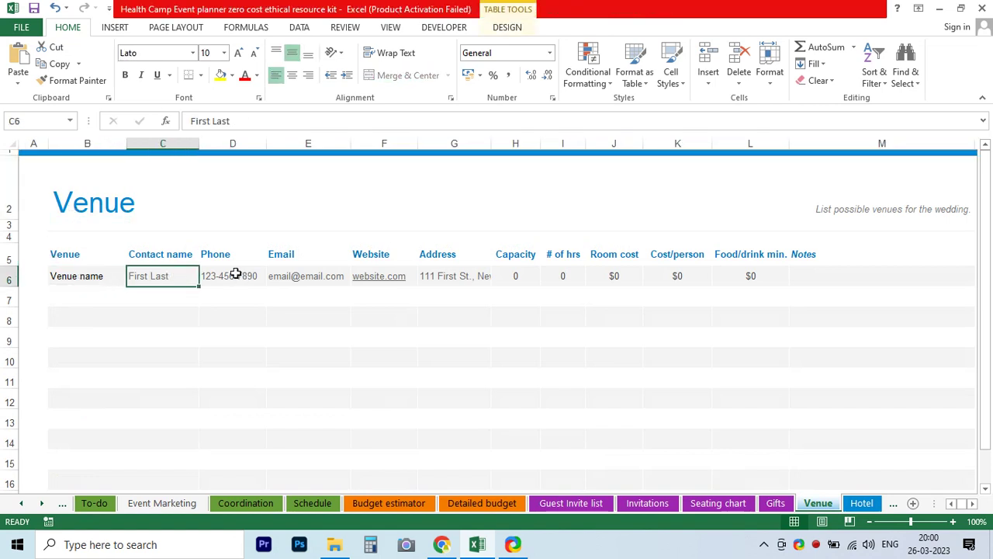
pyautogui.click(224, 260)
pyautogui.click(295, 260)
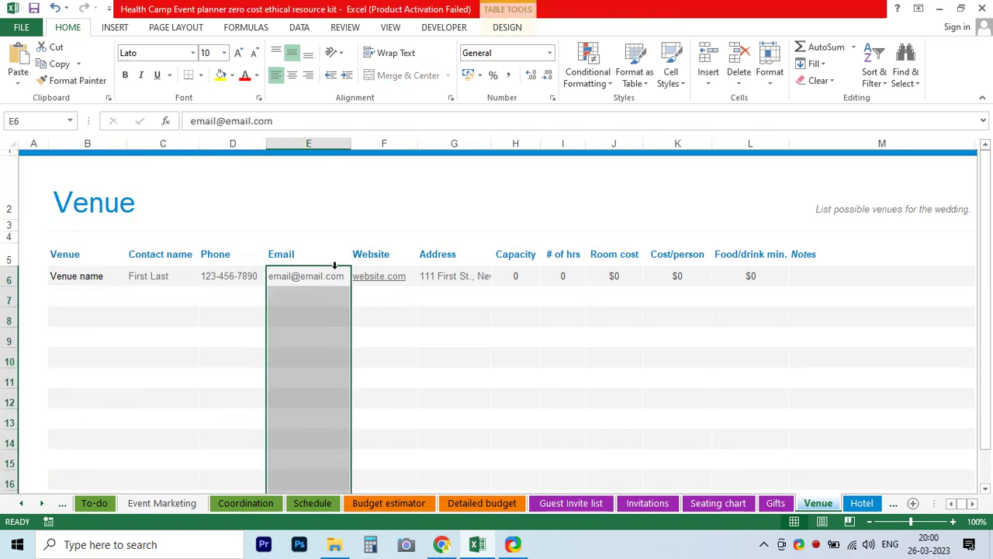
pyautogui.click(383, 259)
pyautogui.click(481, 257)
# Check the Venue Capacity, # of hrs, Room cost, Cost/person and Food/drink min. columns
pyautogui.click(521, 277)
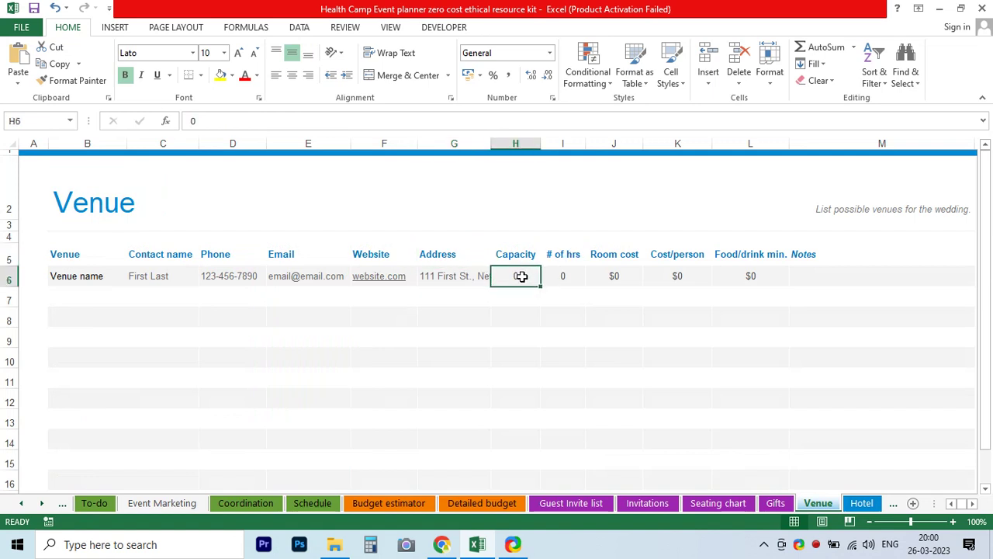
pyautogui.click(514, 257)
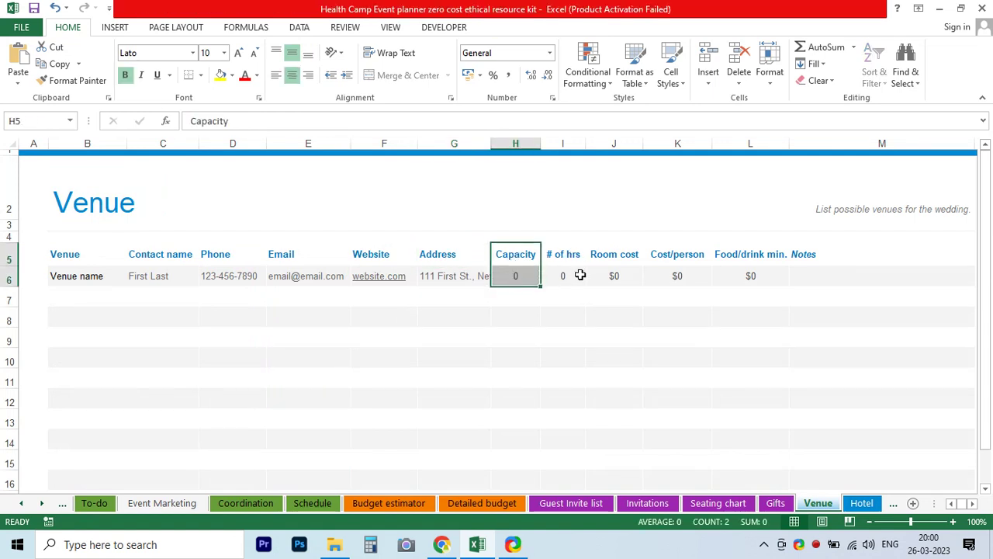
pyautogui.click(574, 251)
pyautogui.click(621, 247)
pyautogui.moveTo(623, 271); pyautogui.dragTo(623, 273)
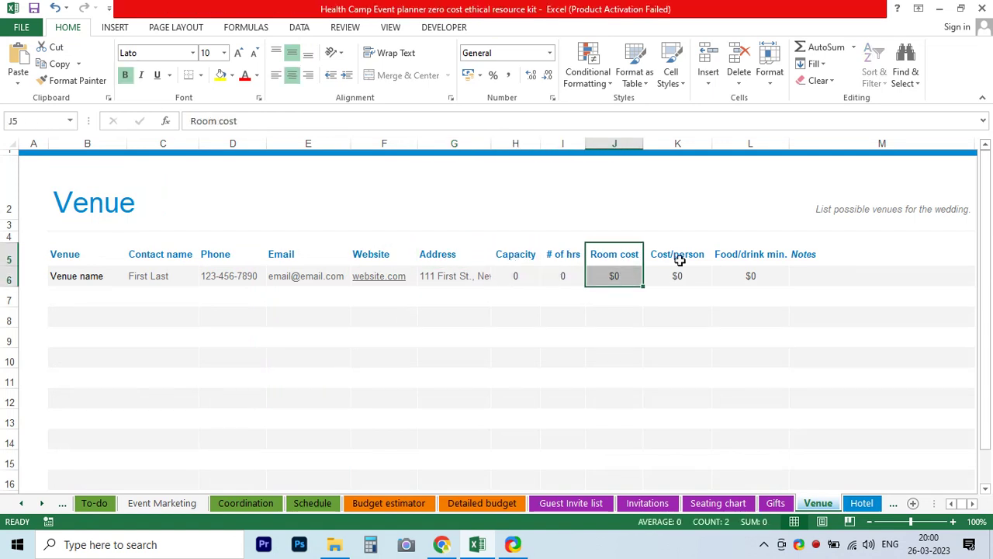
pyautogui.moveTo(677, 257); pyautogui.dragTo(687, 275)
pyautogui.moveTo(765, 250); pyautogui.dragTo(763, 271)
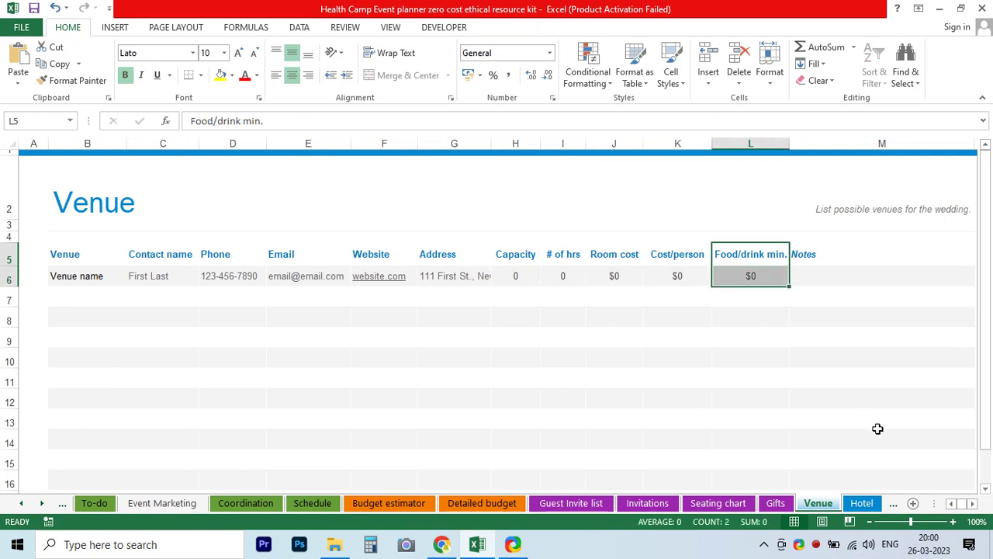
# Review the Hotel sheet's table headings and first row, then go to Travel Bus etc
pyautogui.click(862, 504)
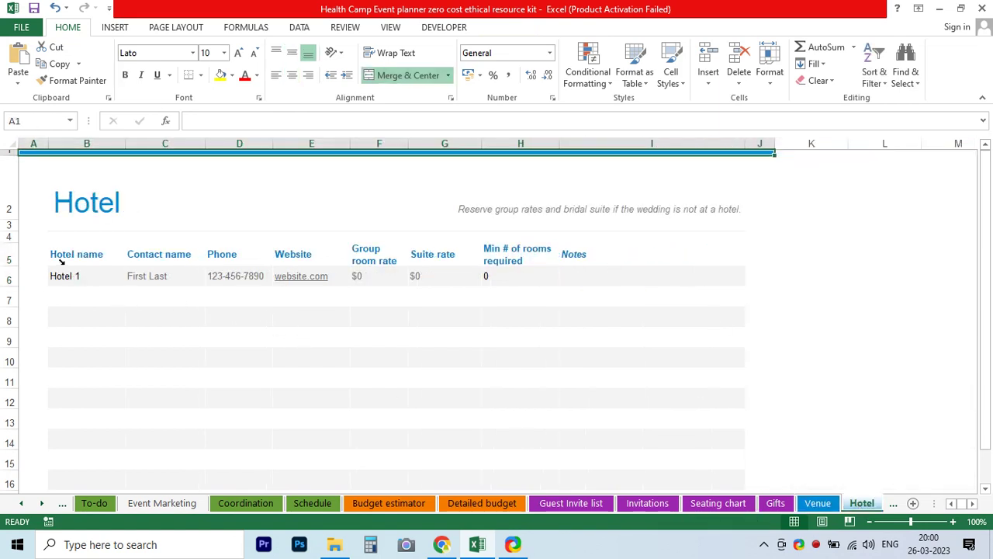
pyautogui.moveTo(62, 261); pyautogui.dragTo(577, 295)
pyautogui.click(525, 377)
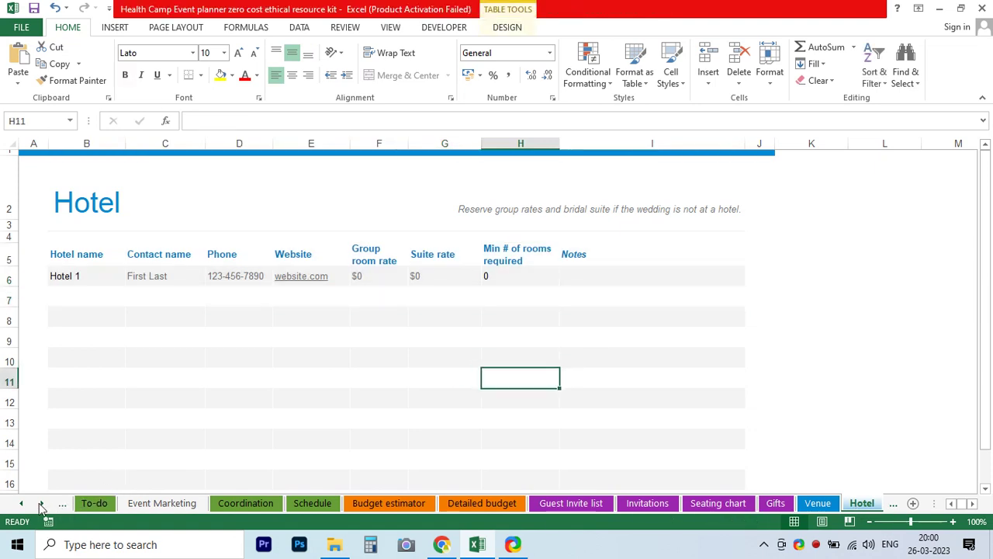
pyautogui.moveTo(45, 506); pyautogui.dragTo(44, 507)
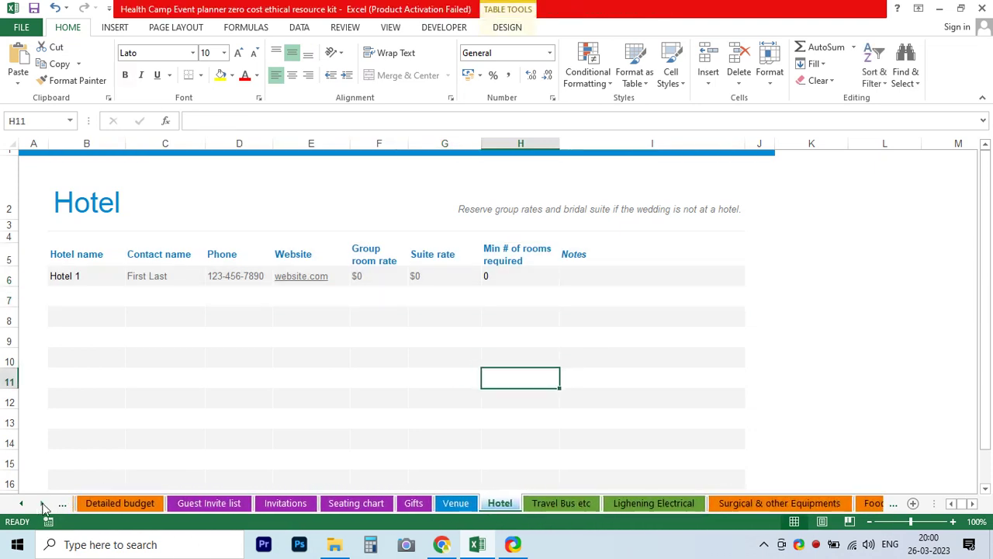
pyautogui.click(319, 504)
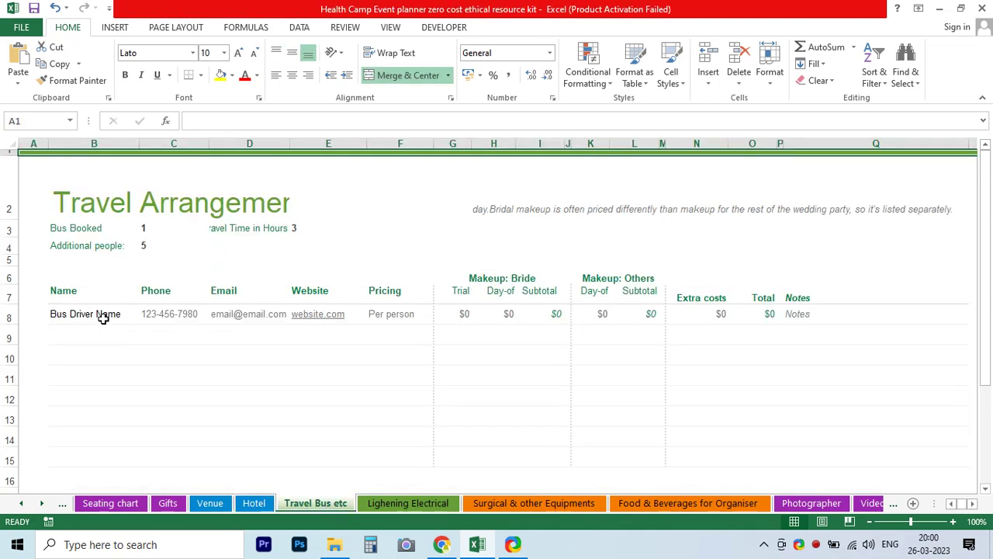
# Check the Bus Driver Name entry, then the Lightening Electrical electrician, Extra Fans and Coolers rows
pyautogui.click(104, 210)
pyautogui.click(66, 313)
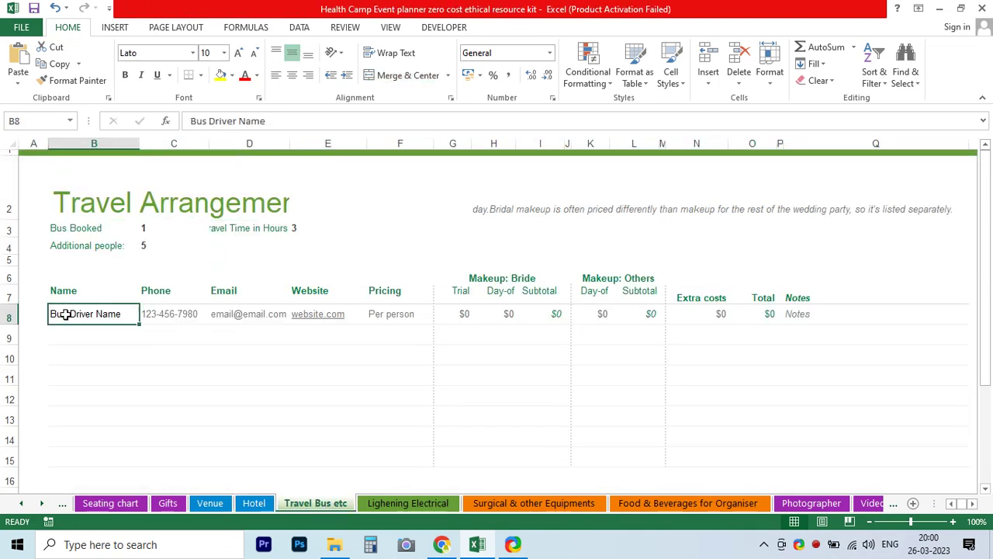
pyautogui.click(427, 503)
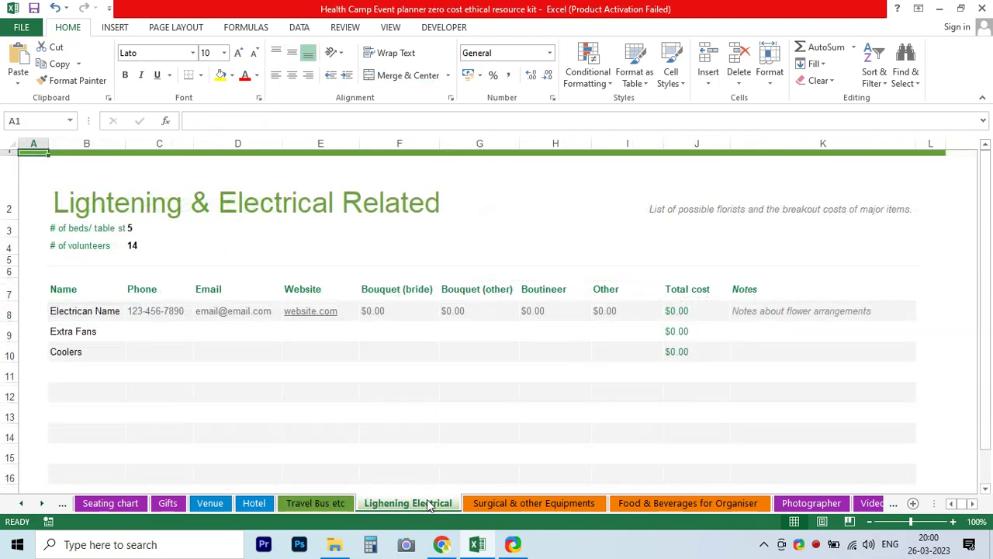
pyautogui.click(87, 310)
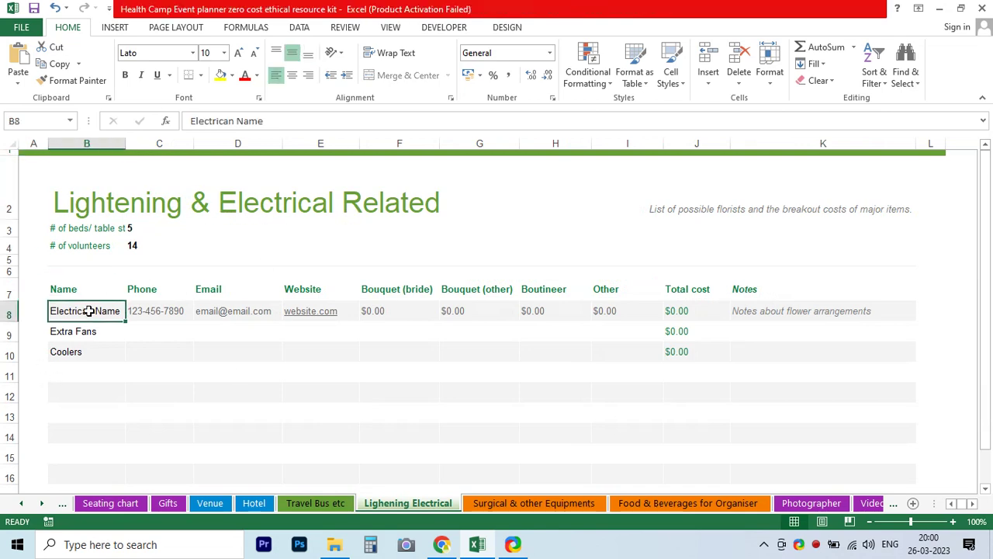
pyautogui.click(70, 332)
pyautogui.click(71, 350)
# Review the Surgical & other Equipments Machine and Dental Chair entries, then go to Food & Beverages for Organiser
pyautogui.click(518, 504)
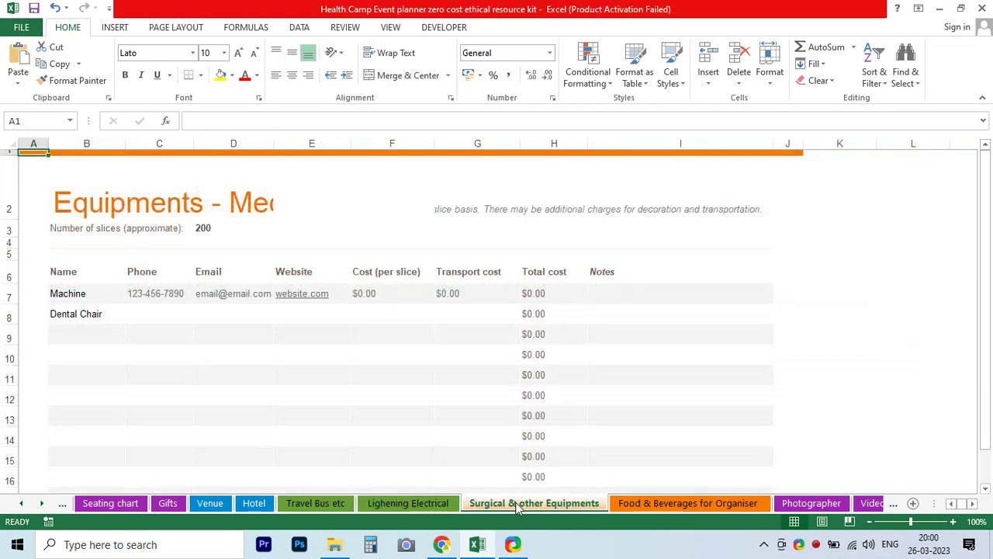
pyautogui.click(68, 292)
pyautogui.click(73, 314)
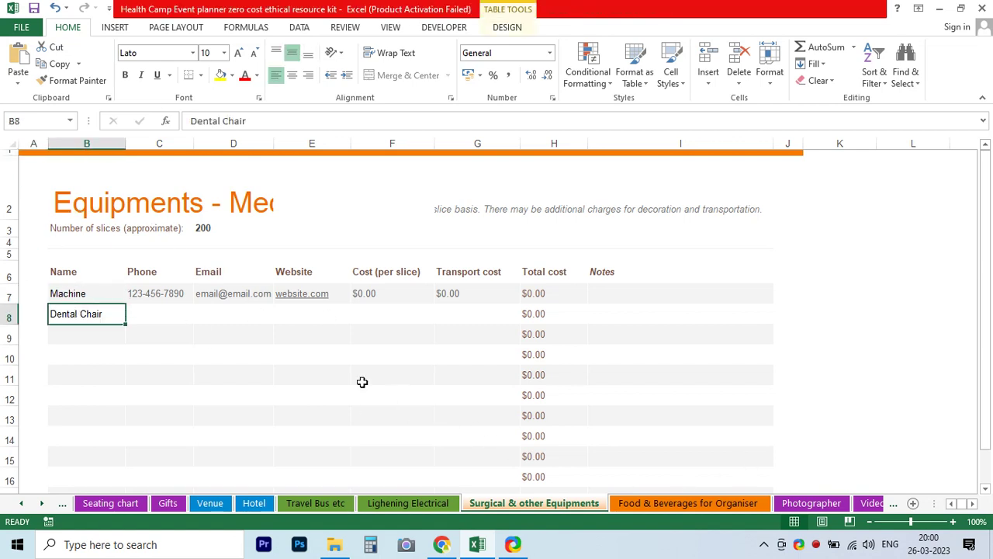
pyautogui.doubleClick(535, 504)
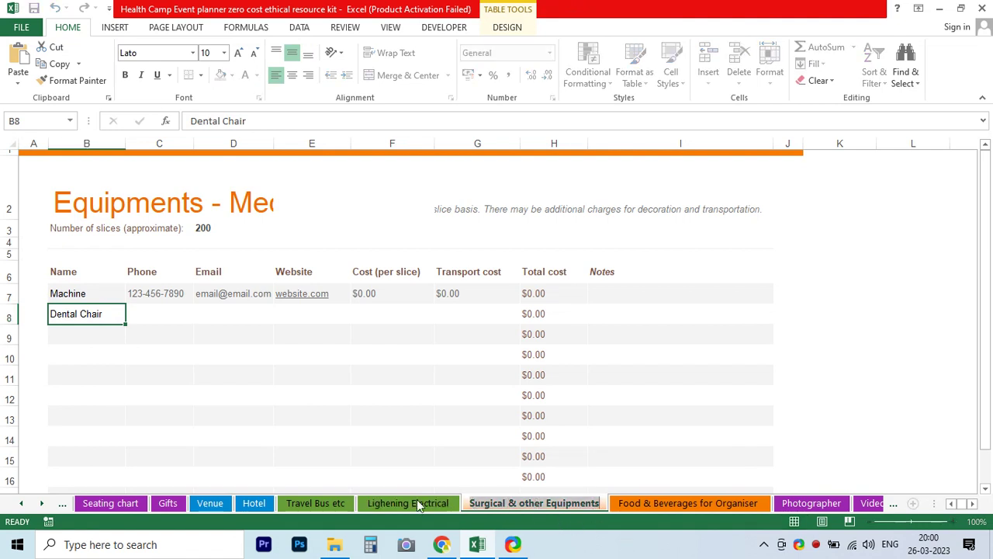
pyautogui.click(663, 503)
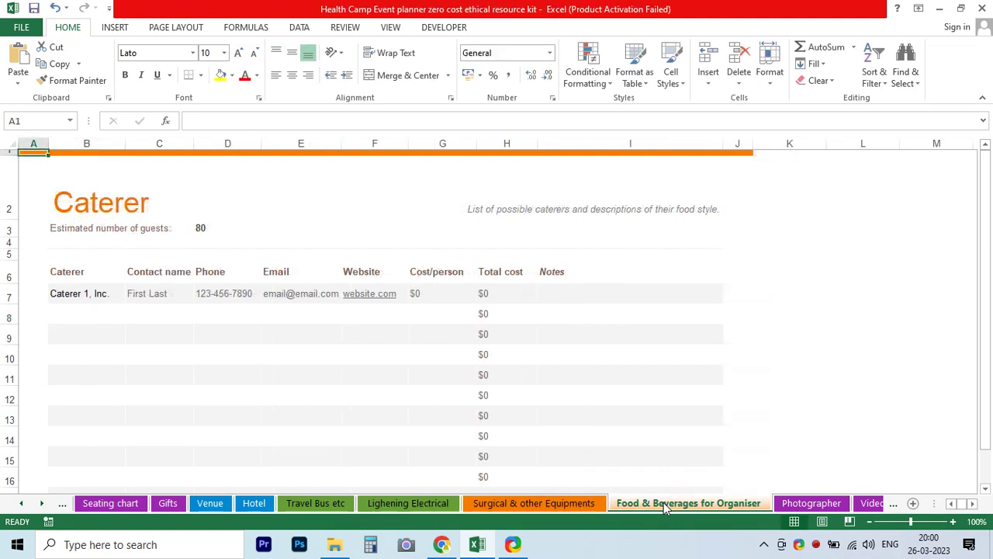
# Inspect the Food & Beverages for Organiser sheet and its Caterer 1, Inc. entry
pyautogui.doubleClick(665, 504)
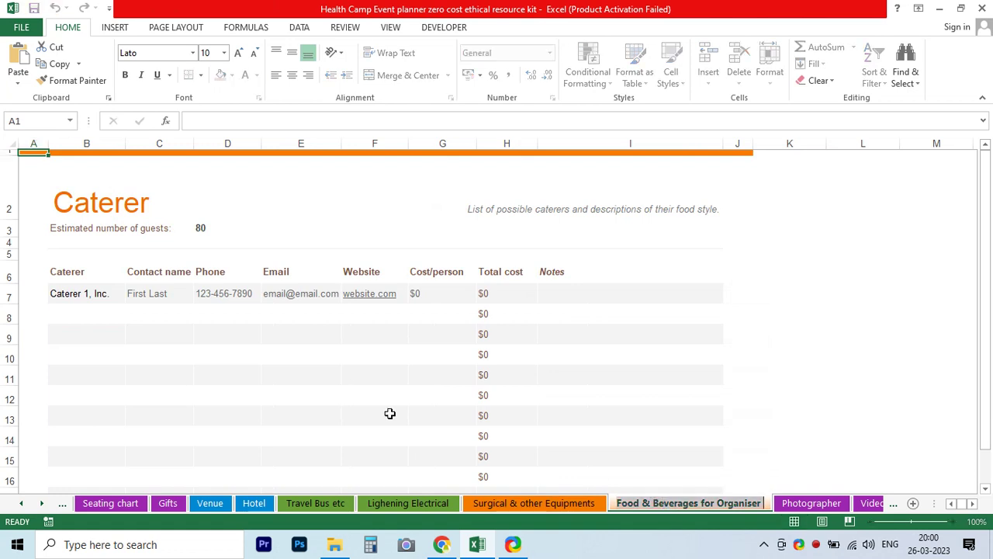
pyautogui.click(87, 198)
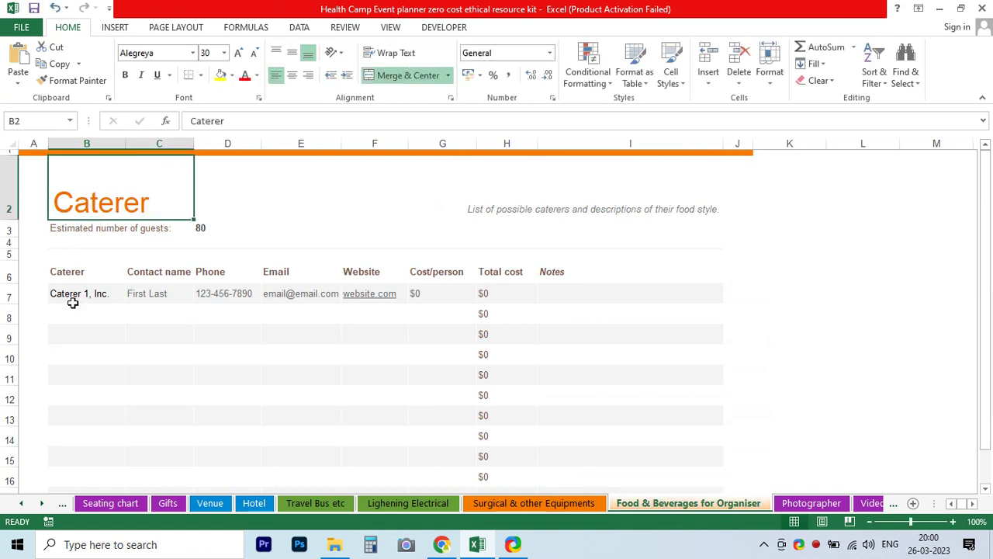
pyautogui.click(72, 301)
# Step through the Photographer, Videographer, Entertainment and Music sheets
pyautogui.click(803, 502)
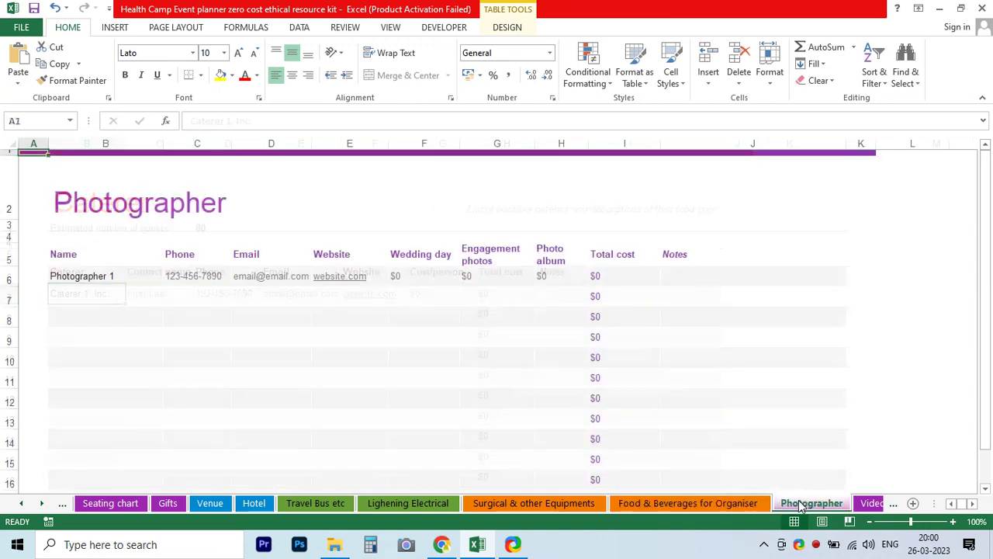
pyautogui.click(875, 503)
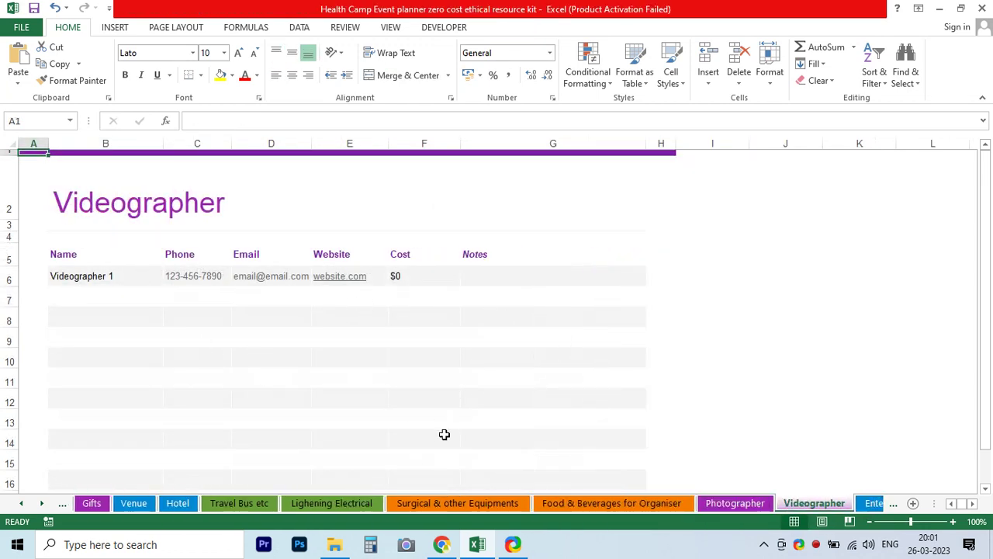
pyautogui.click(871, 503)
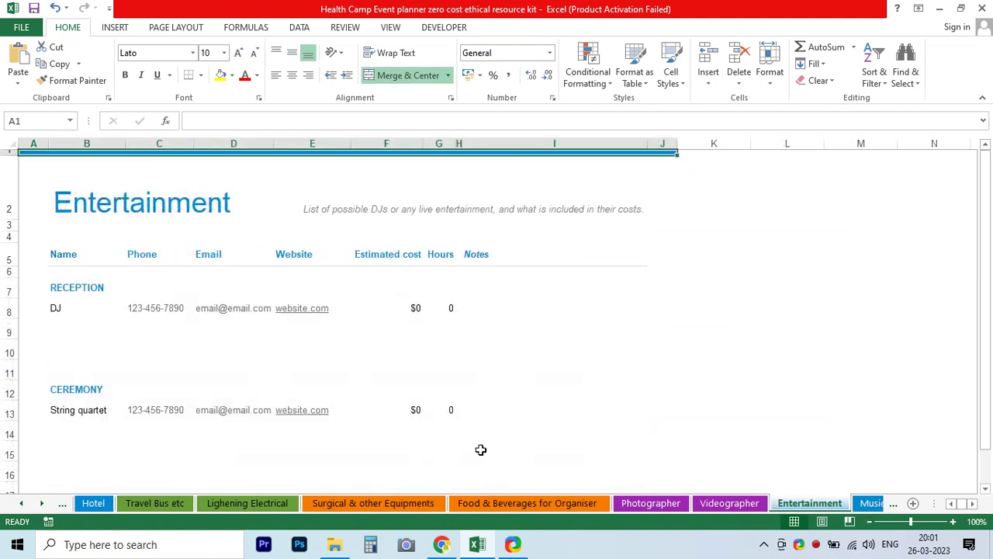
pyautogui.click(861, 504)
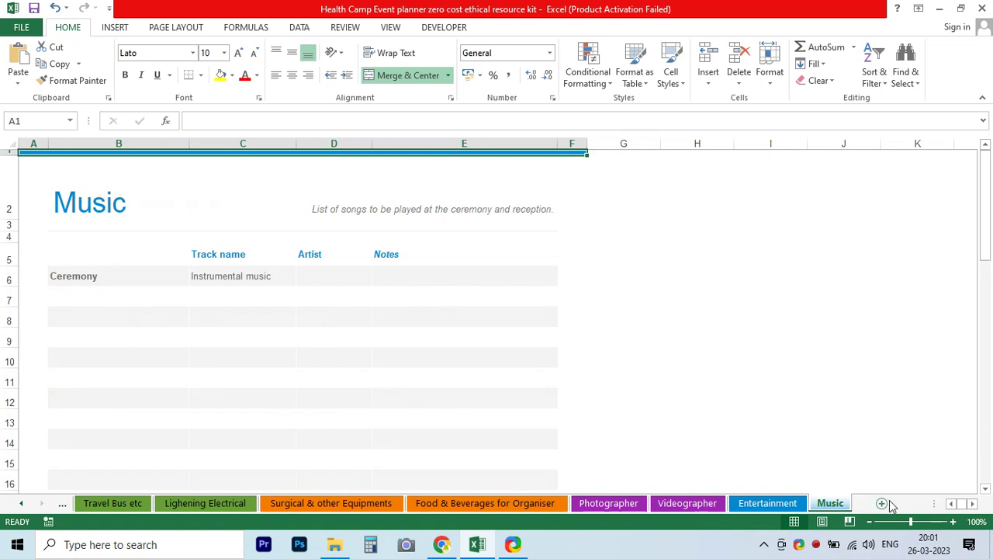
# Scroll the tab strip back to the first sheets and view the Budget estimator title
pyautogui.click(23, 503)
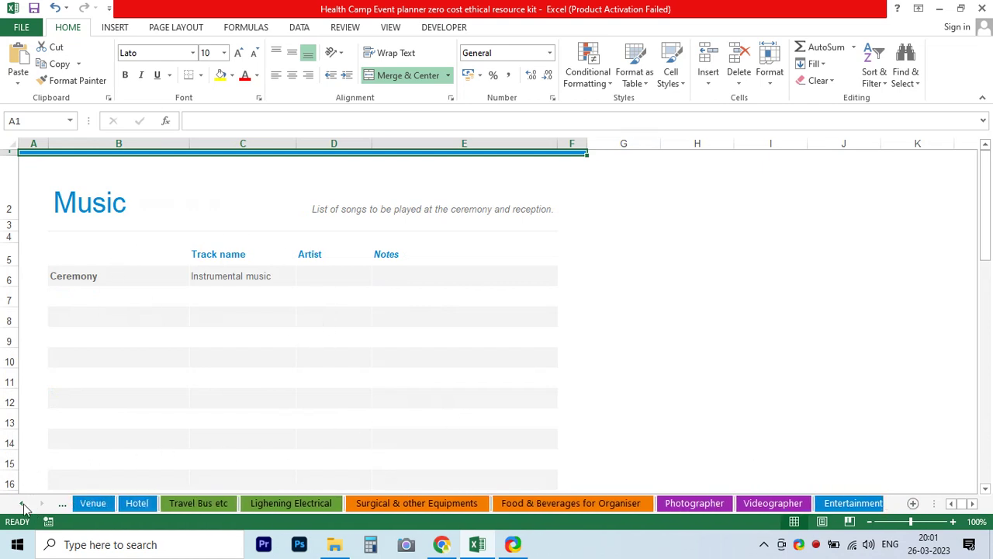
pyautogui.click(23, 504)
pyautogui.click(23, 504)
pyautogui.click(23, 504)
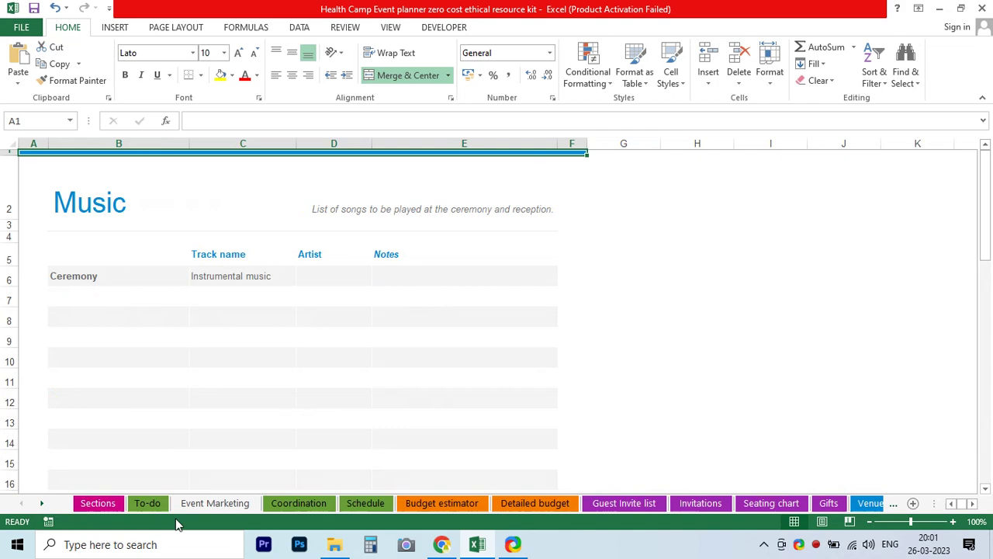
pyautogui.click(443, 504)
pyautogui.scroll(2, 135, 280)
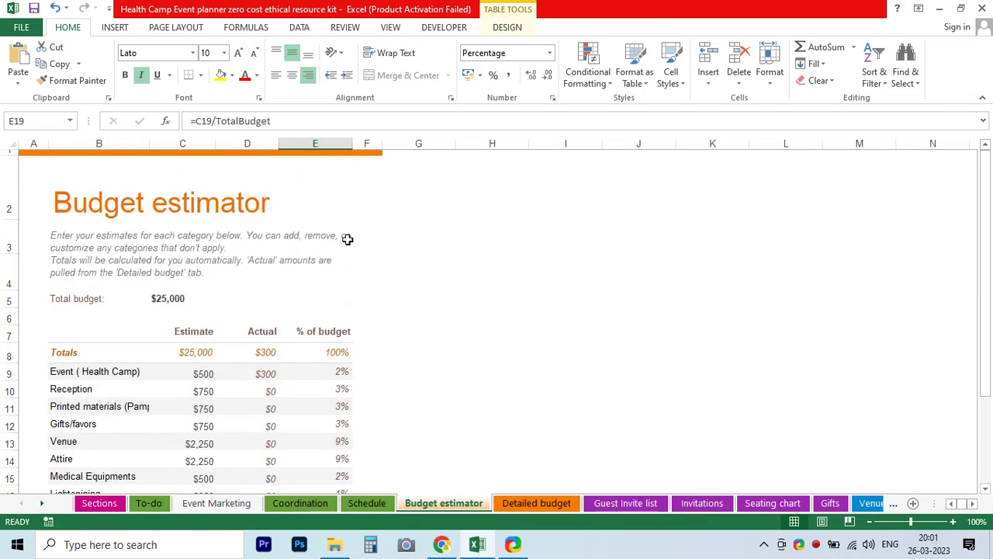
pyautogui.click(78, 208)
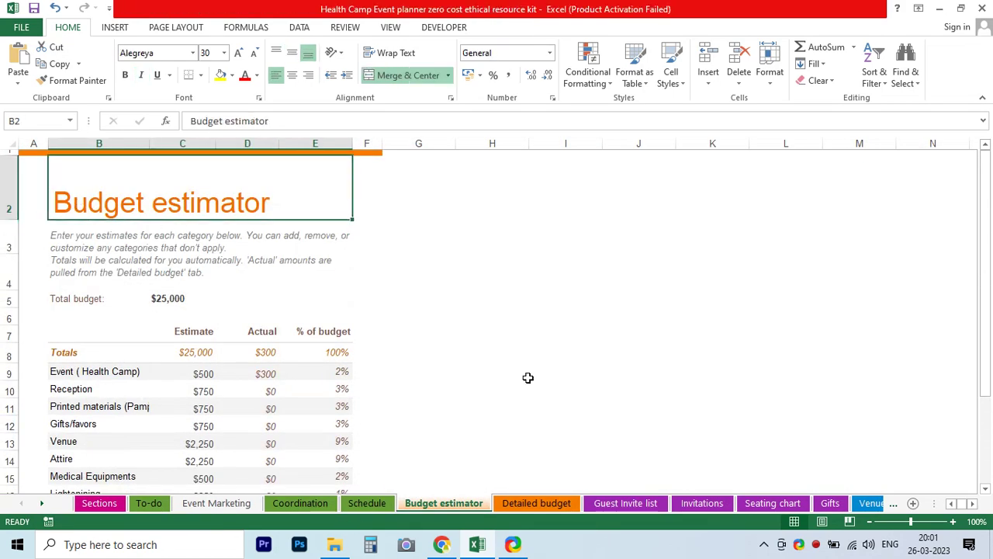
# Review the Detailed budget sheet from its title, then the Event Marketing sheet
pyautogui.click(543, 504)
pyautogui.scroll(2, 163, 264)
pyautogui.scroll(3, 160, 261)
pyautogui.scroll(3, 160, 262)
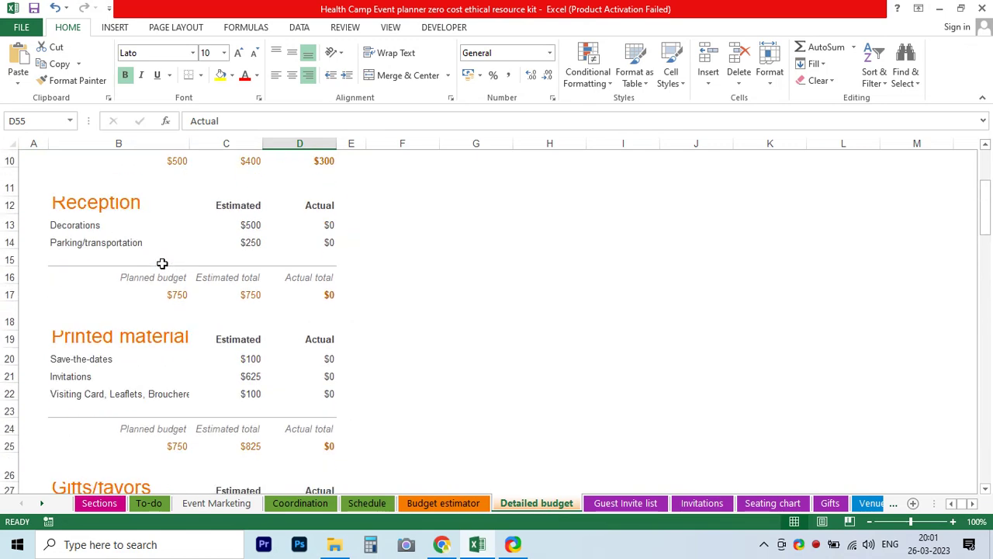
pyautogui.scroll(4, 160, 262)
pyautogui.click(130, 221)
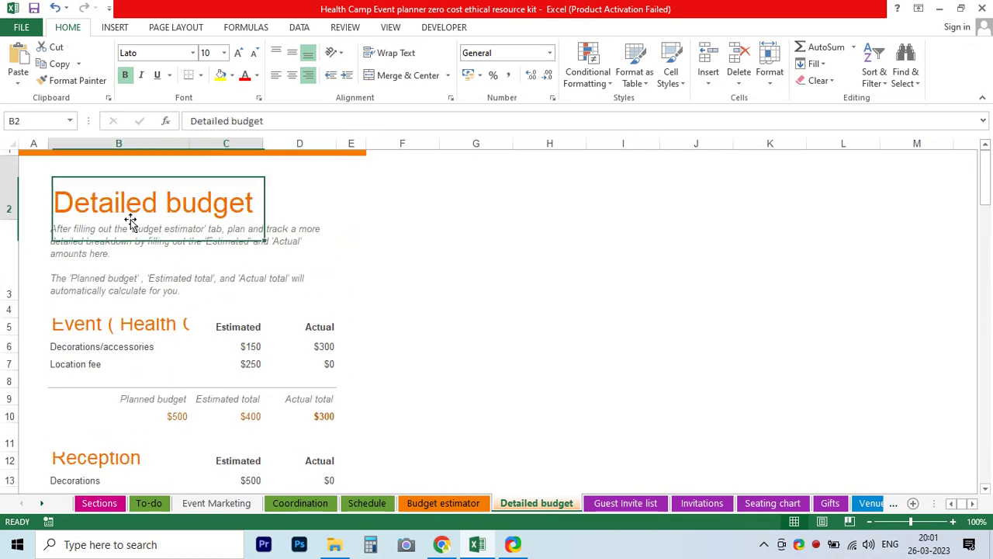
pyautogui.click(204, 506)
pyautogui.scroll(5, 236, 397)
pyautogui.scroll(3, 228, 283)
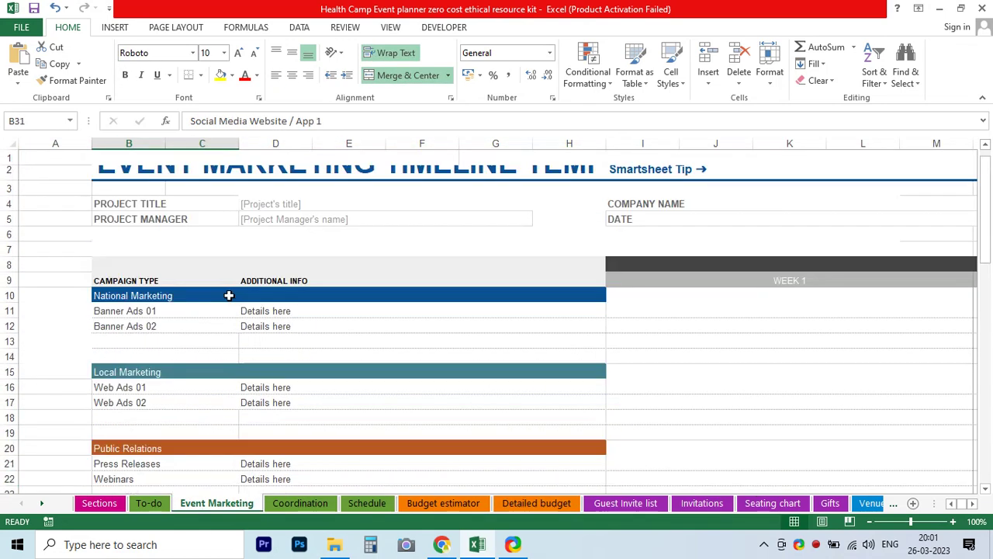
# Look through the Coordination, Schedule and Guest Invite list sheets, checking the Guest list title
pyautogui.click(271, 505)
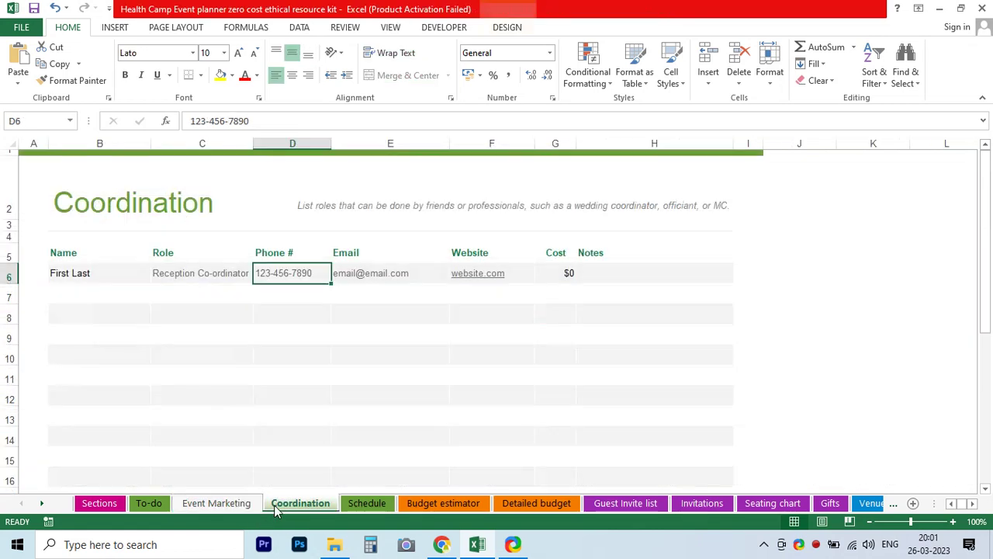
pyautogui.click(371, 504)
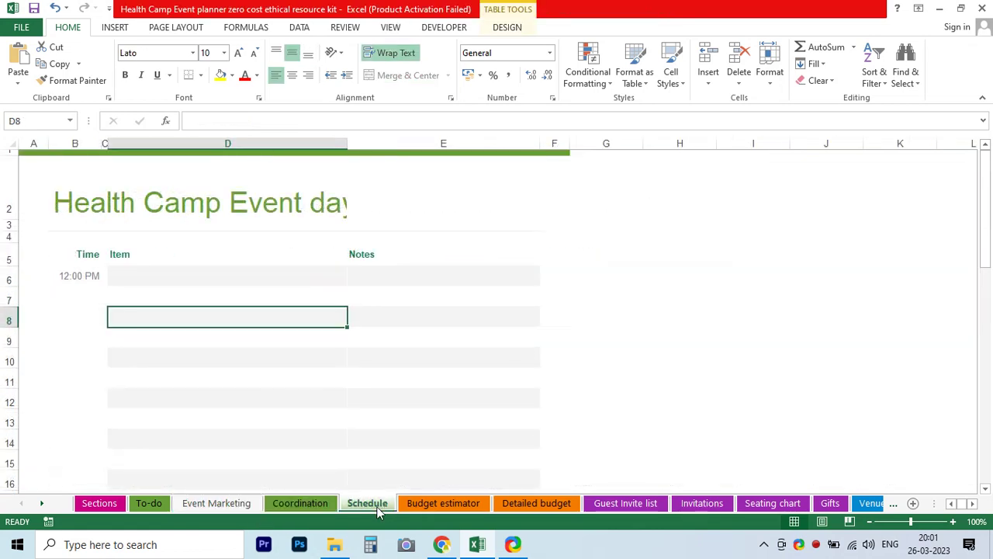
pyautogui.click(621, 504)
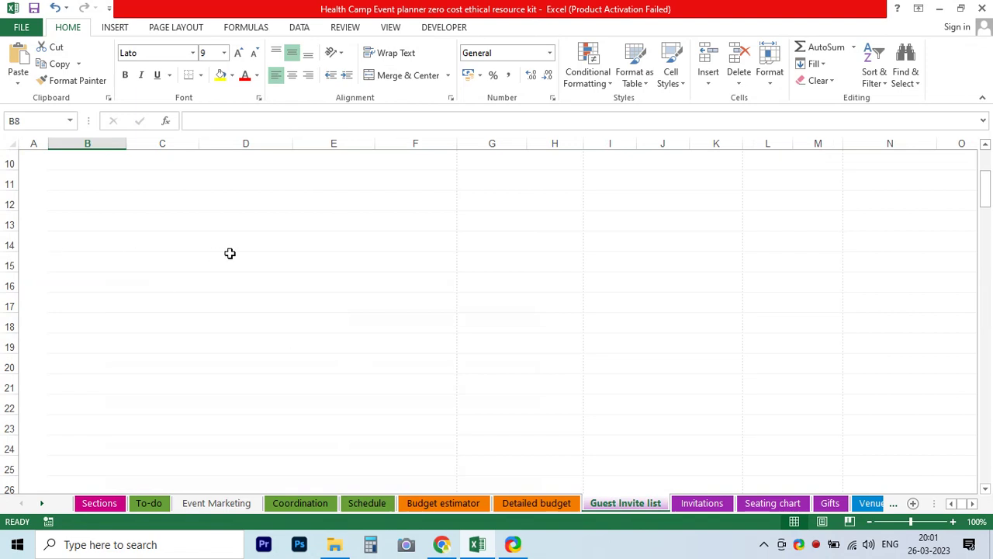
pyautogui.scroll(3, 230, 253)
pyautogui.click(60, 200)
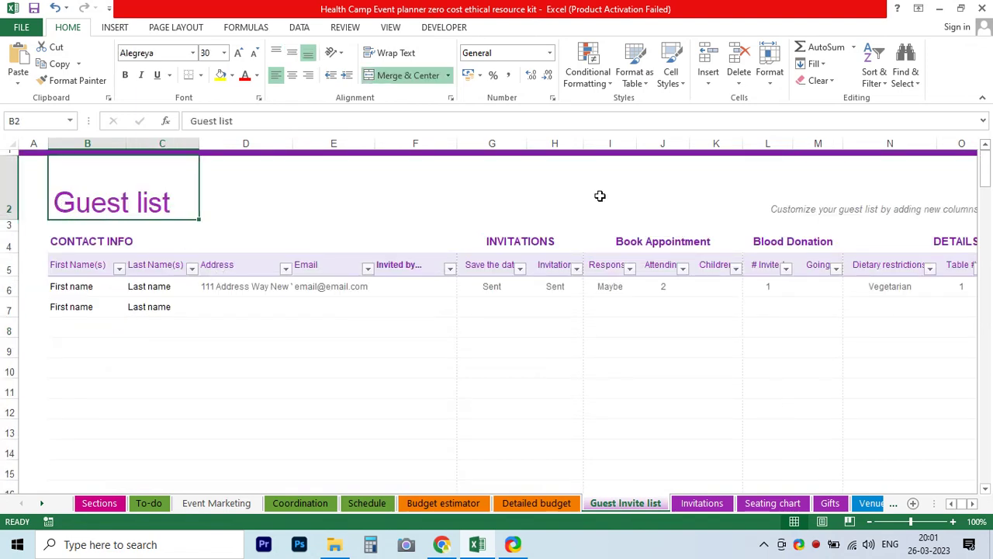
# Check the Invitations title and # of thank-yous label, then return via To-do to Sections
pyautogui.click(717, 503)
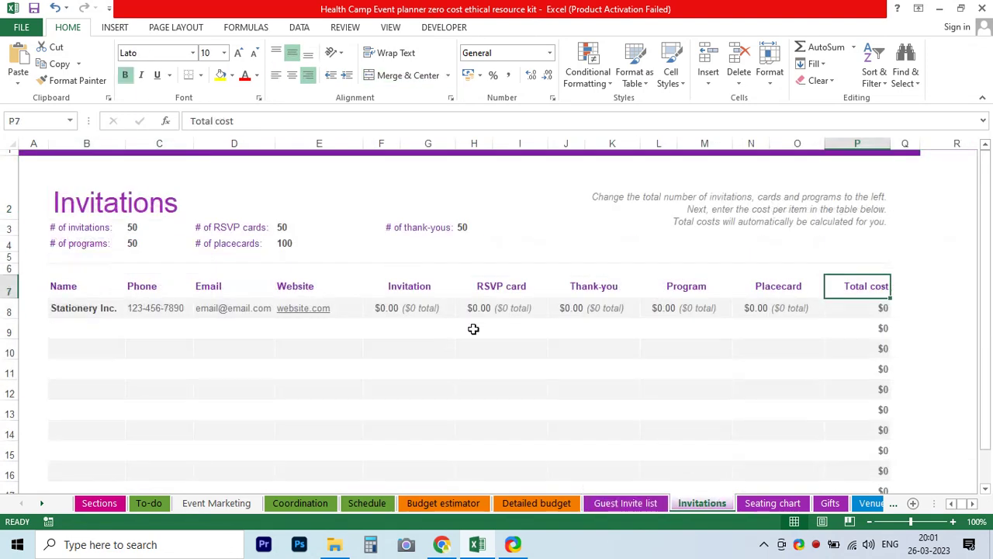
pyautogui.click(55, 204)
pyautogui.click(417, 215)
pyautogui.click(425, 230)
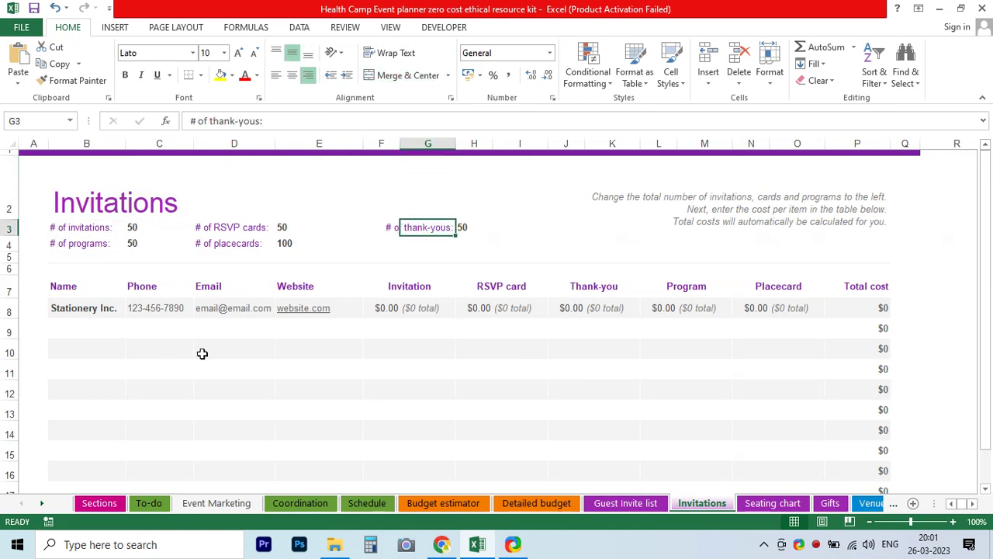
pyautogui.click(150, 504)
pyautogui.click(94, 504)
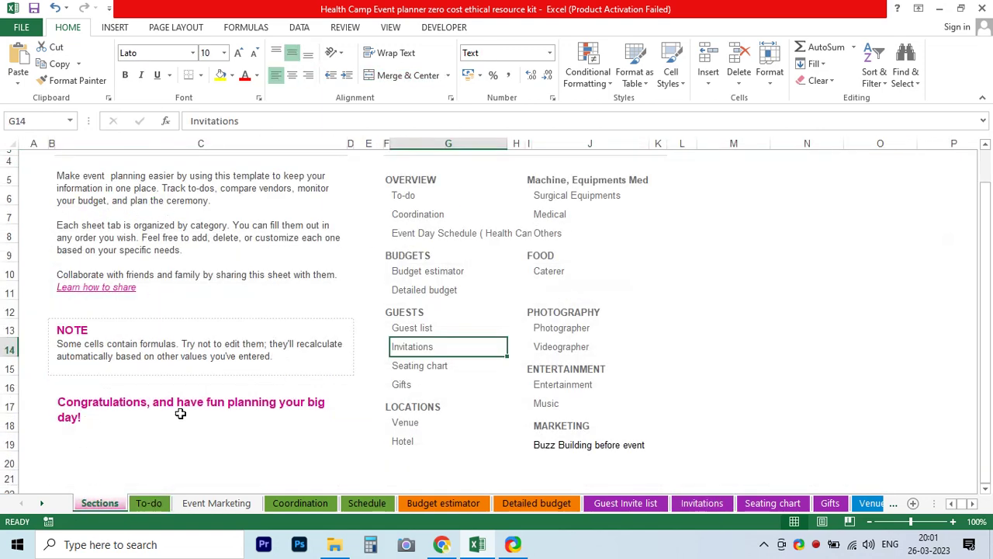
pyautogui.scroll(1, 210, 399)
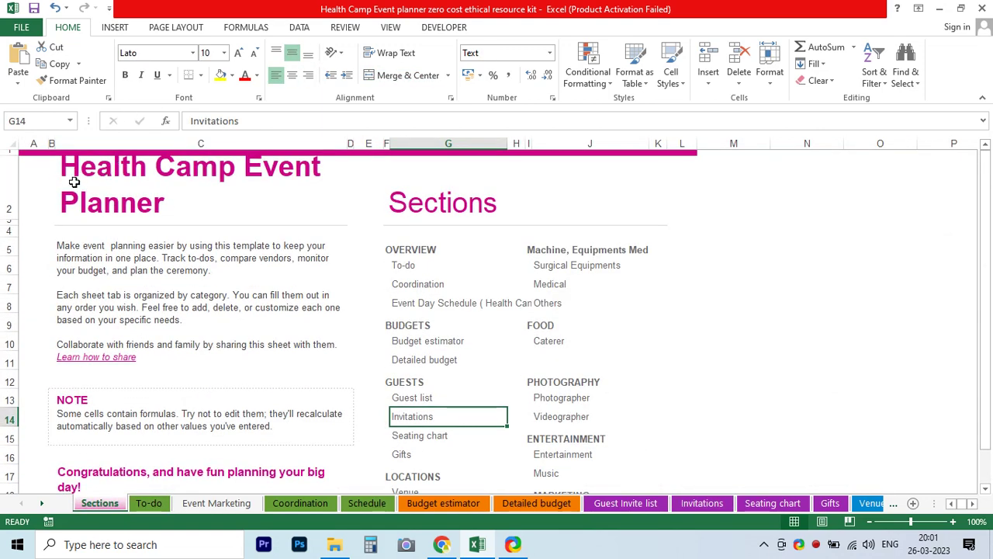
pyautogui.click(98, 211)
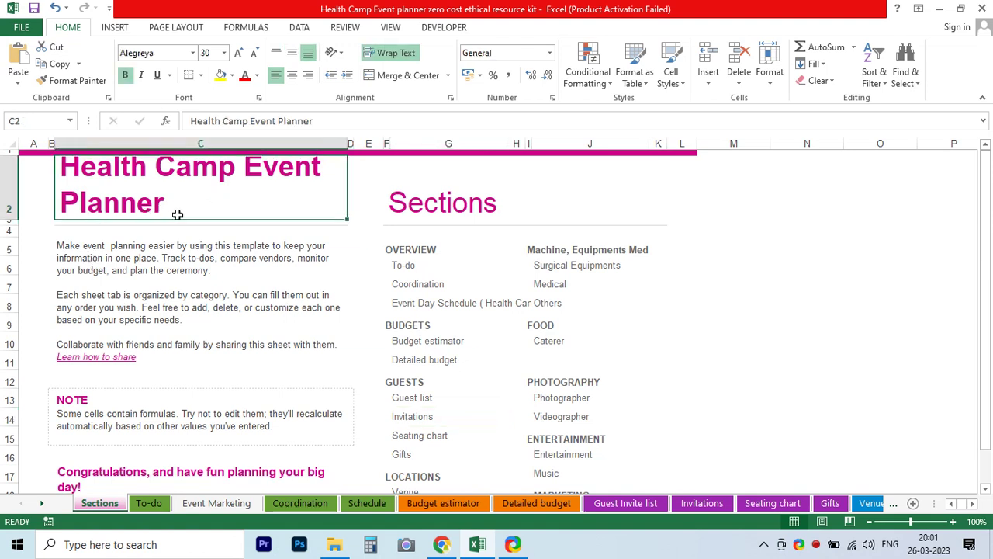
pyautogui.doubleClick(114, 176)
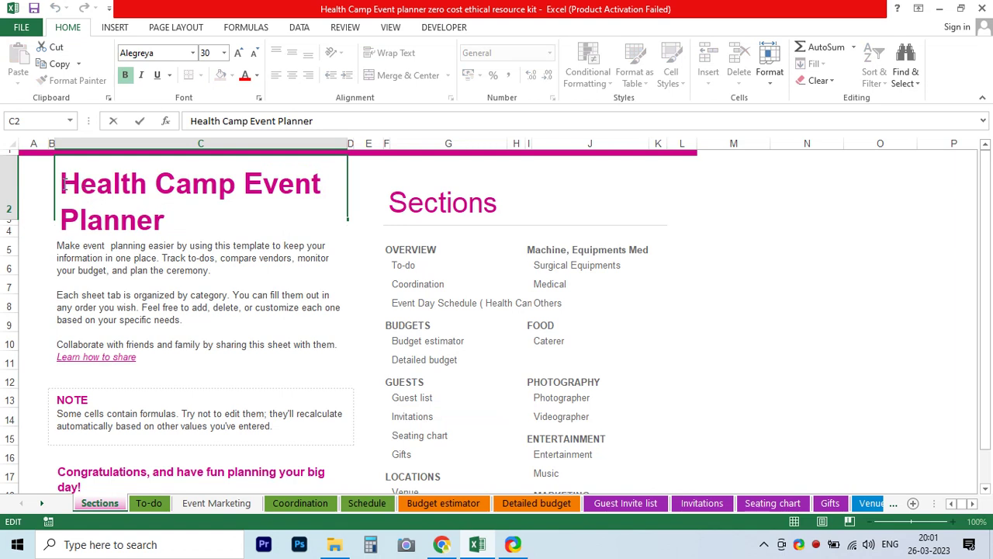
pyautogui.moveTo(62, 183); pyautogui.dragTo(204, 208)
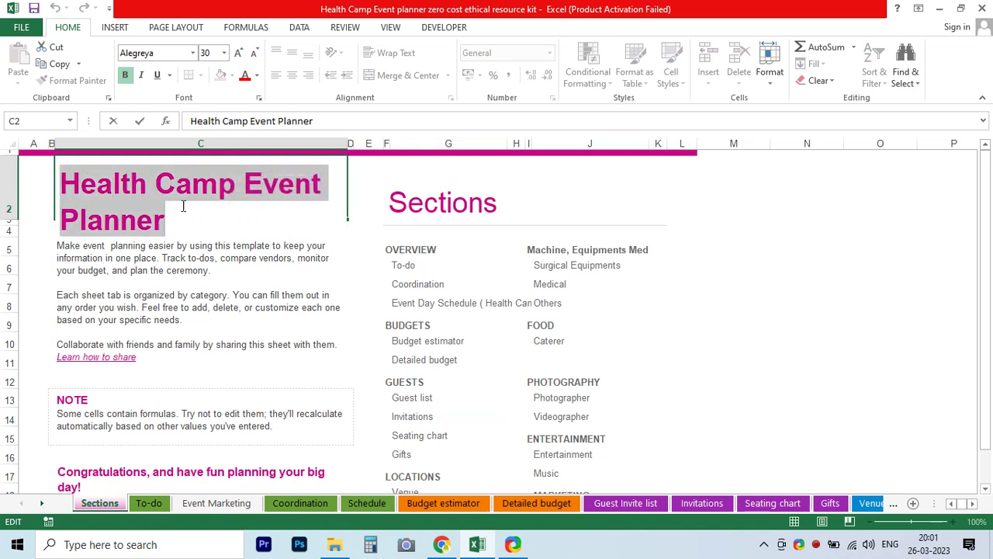
pyautogui.click(436, 198)
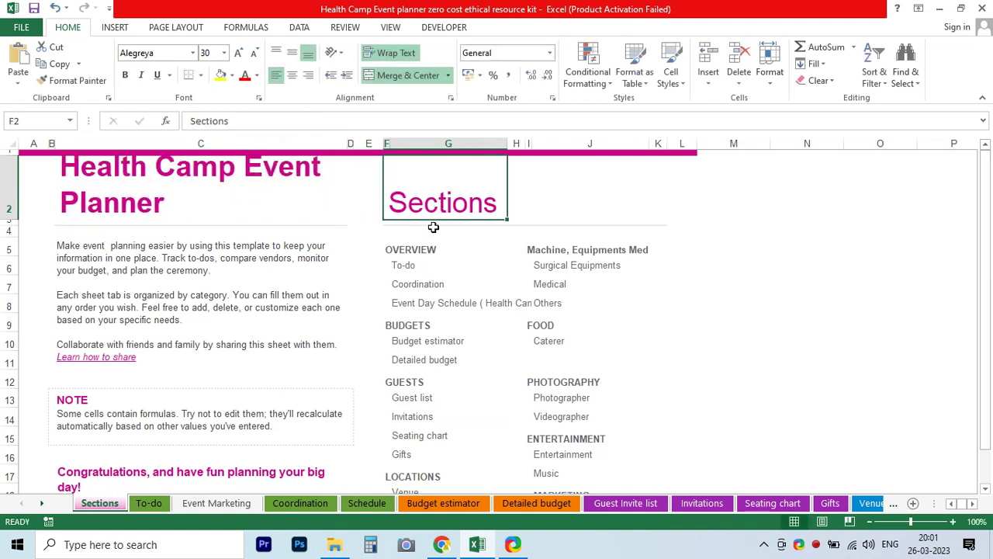
pyautogui.scroll(-2, 425, 365)
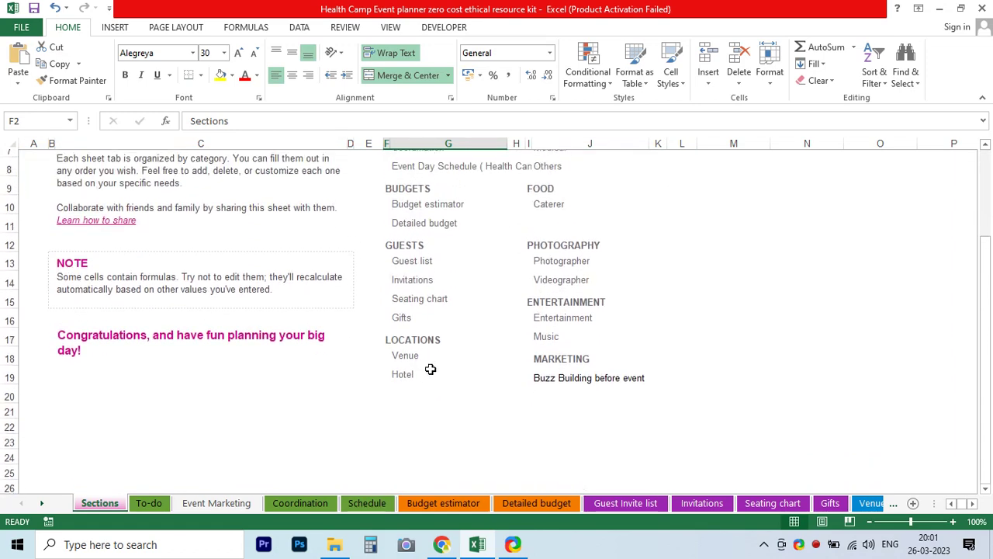
pyautogui.scroll(1, 667, 404)
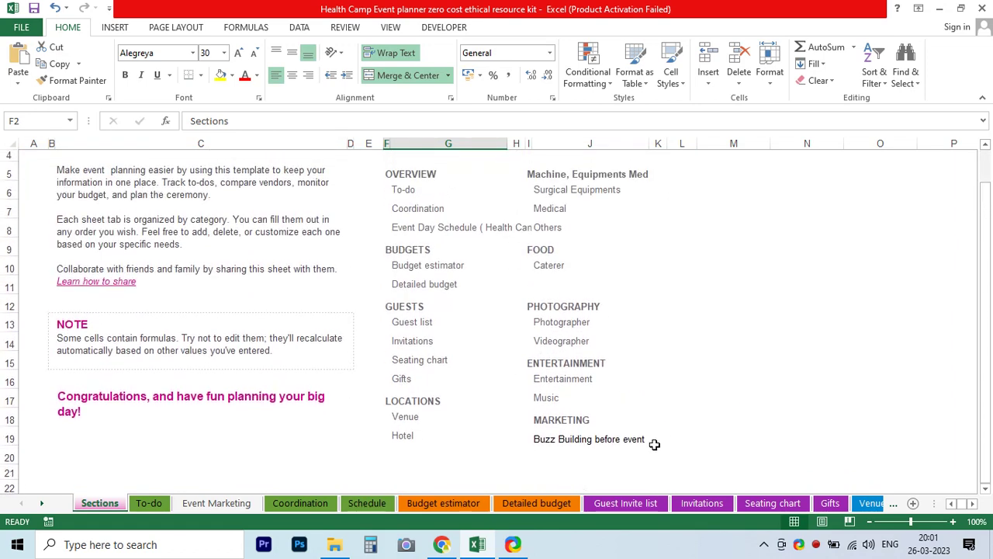
pyautogui.moveTo(655, 443)
pyautogui.mouseDown()
pyautogui.moveTo(415, 132)
pyautogui.moveTo(369, 157)
pyautogui.mouseUp()
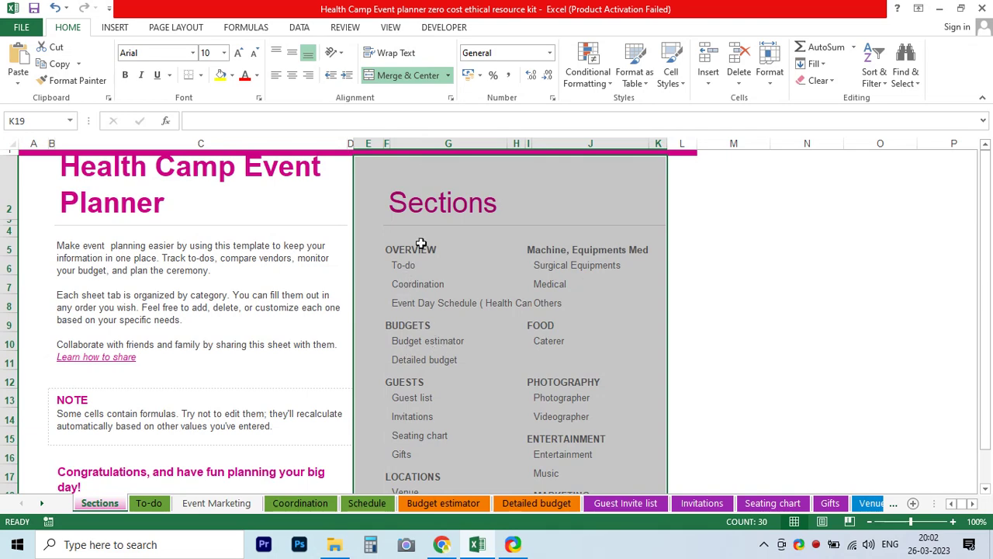
pyautogui.click(134, 174)
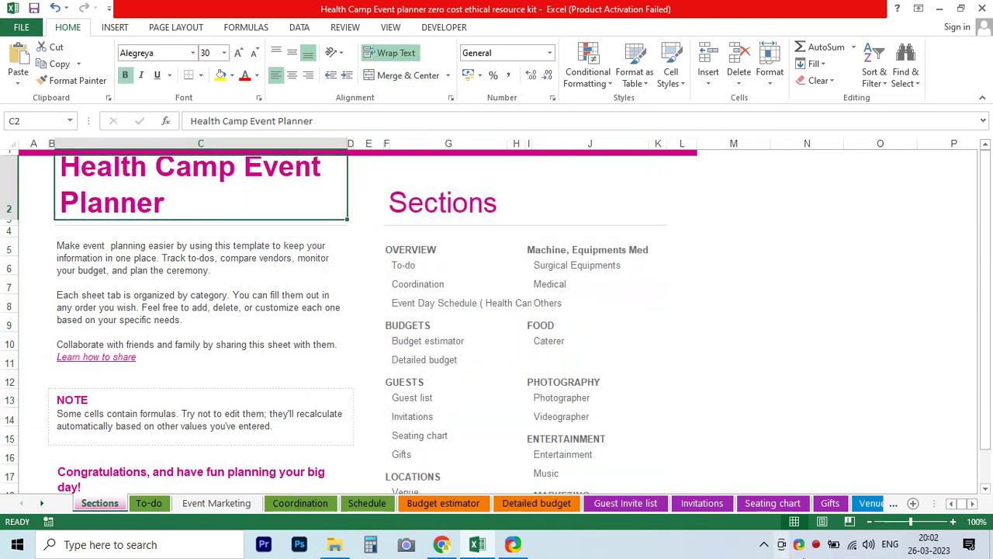